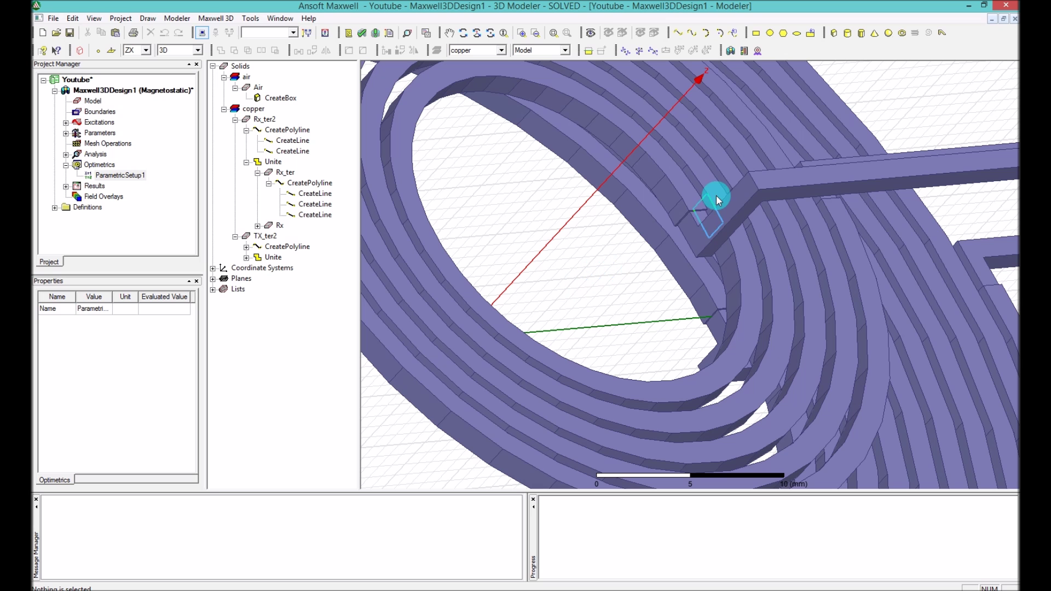
Step: Delete the existing ParametricSetup1 from the design's Optimetrics
{"action": "left_click", "coordinate": [304, 195]}
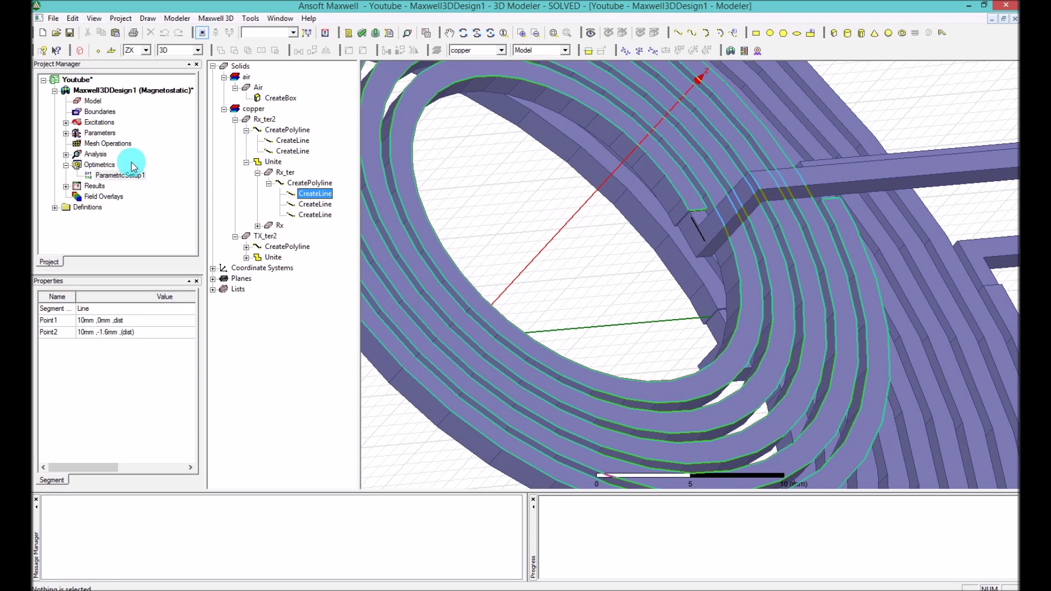
{"action": "left_click", "coordinate": [105, 176]}
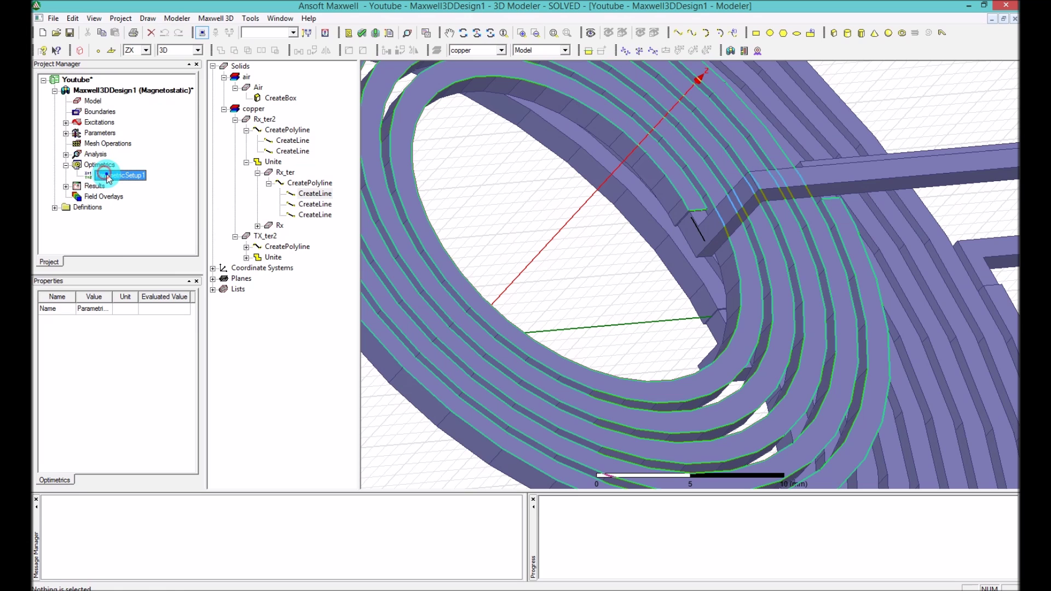
{"action": "right_click", "coordinate": [105, 175]}
{"action": "left_click", "coordinate": [149, 218]}
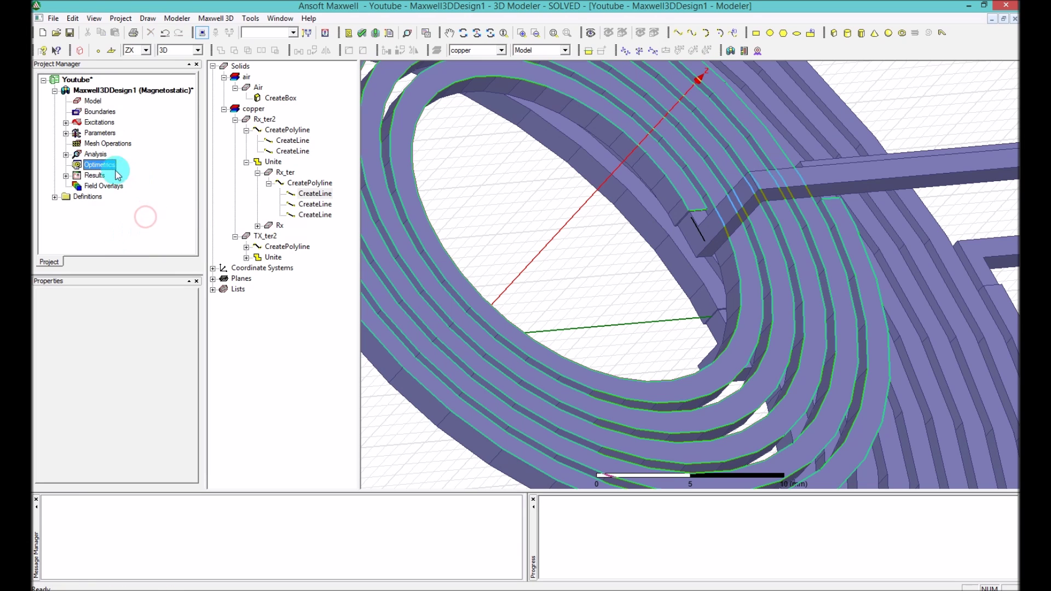
Step: Set the design variable dist to 15 mm to change the separation between the two coils
{"action": "left_click", "coordinate": [101, 90]}
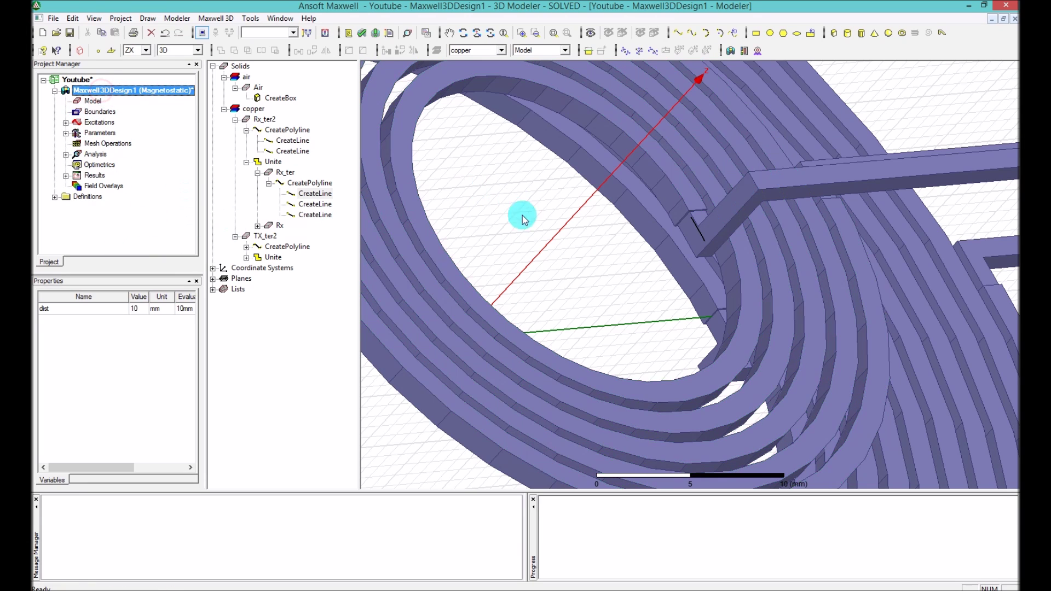
{"action": "left_click", "coordinate": [926, 107]}
{"action": "scroll", "coordinate": [866, 118], "scroll_direction": "down", "scroll_amount": 2}
{"action": "scroll", "coordinate": [866, 117], "scroll_direction": "down", "scroll_amount": 2}
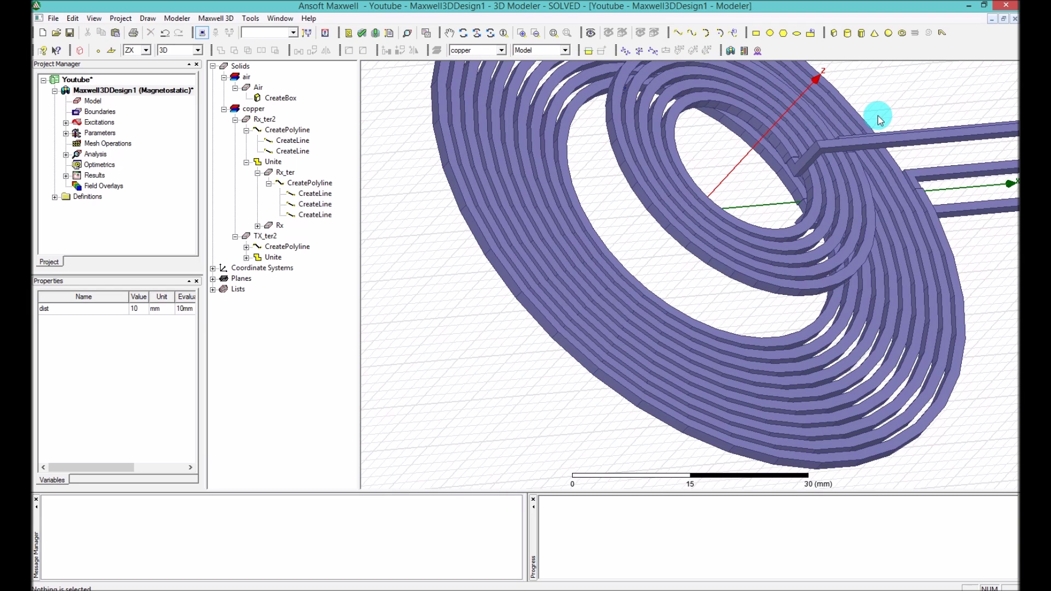
{"action": "scroll", "coordinate": [879, 119], "scroll_direction": "down", "scroll_amount": 2}
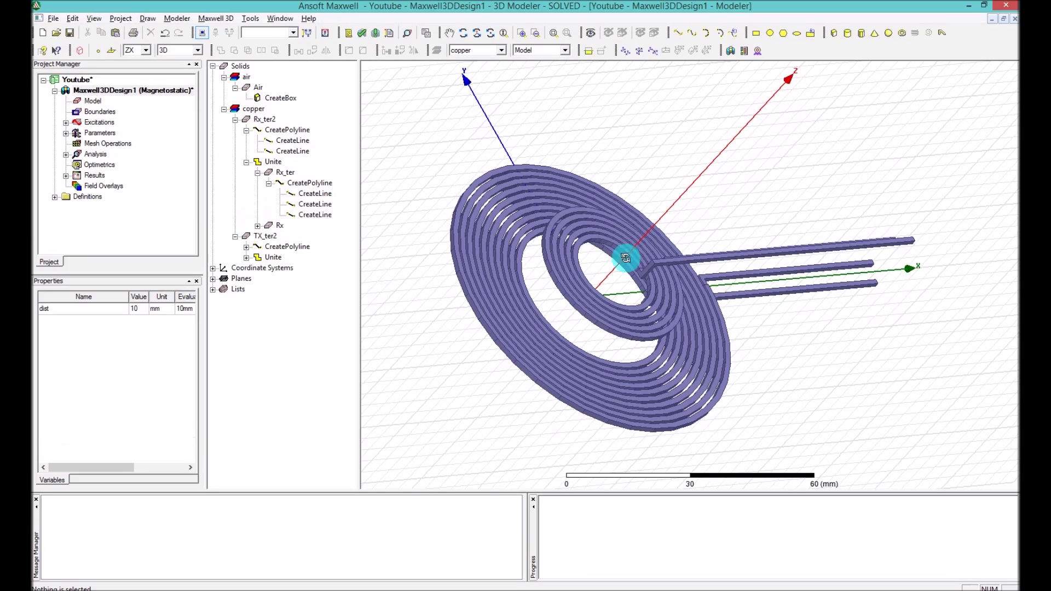
{"action": "left_click_drag", "start_coordinate": [626, 257], "coordinate": [681, 202]}
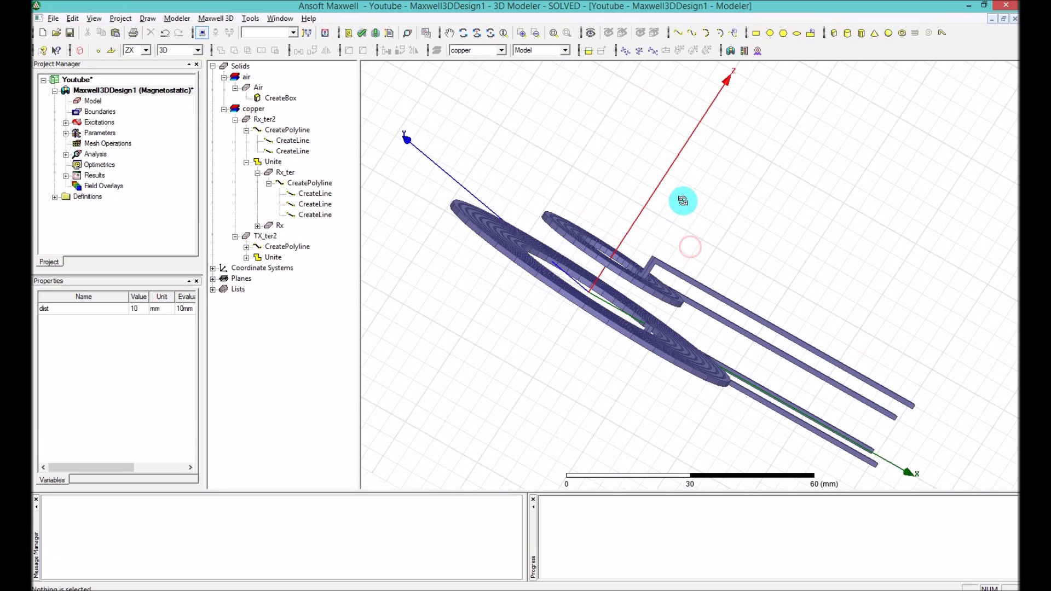
{"action": "double_click", "coordinate": [138, 309]}
{"action": "type", "text": "15"}
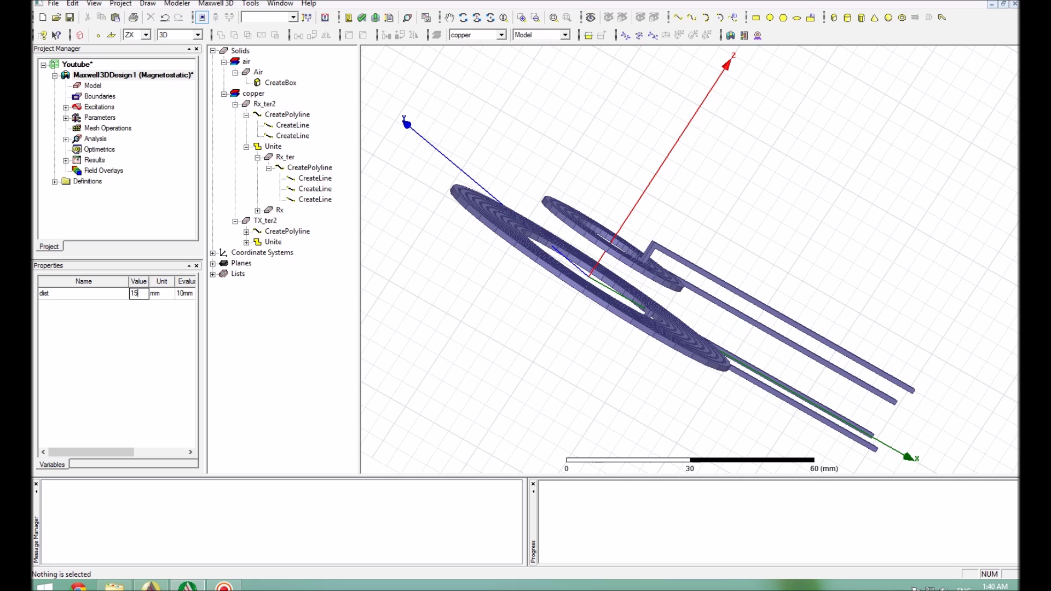
{"action": "key", "text": "Return"}
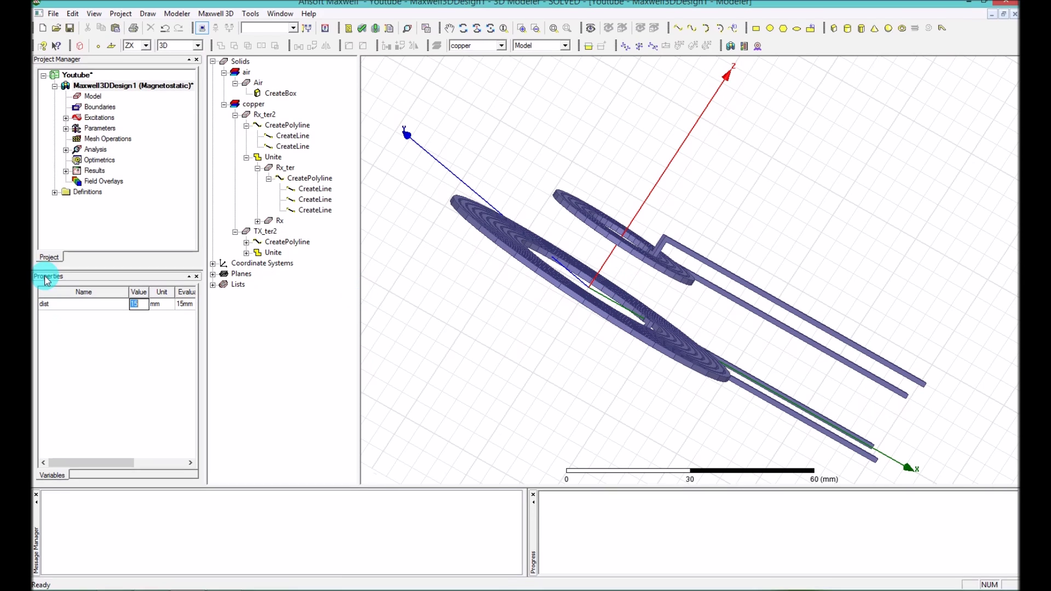
{"action": "left_click", "coordinate": [65, 122]}
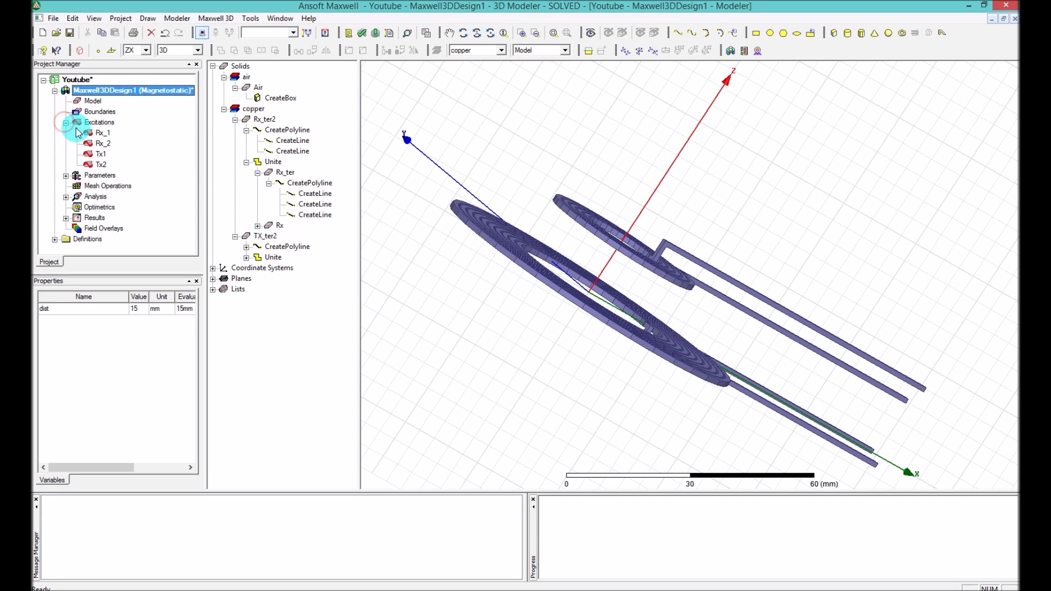
{"action": "left_click", "coordinate": [66, 123]}
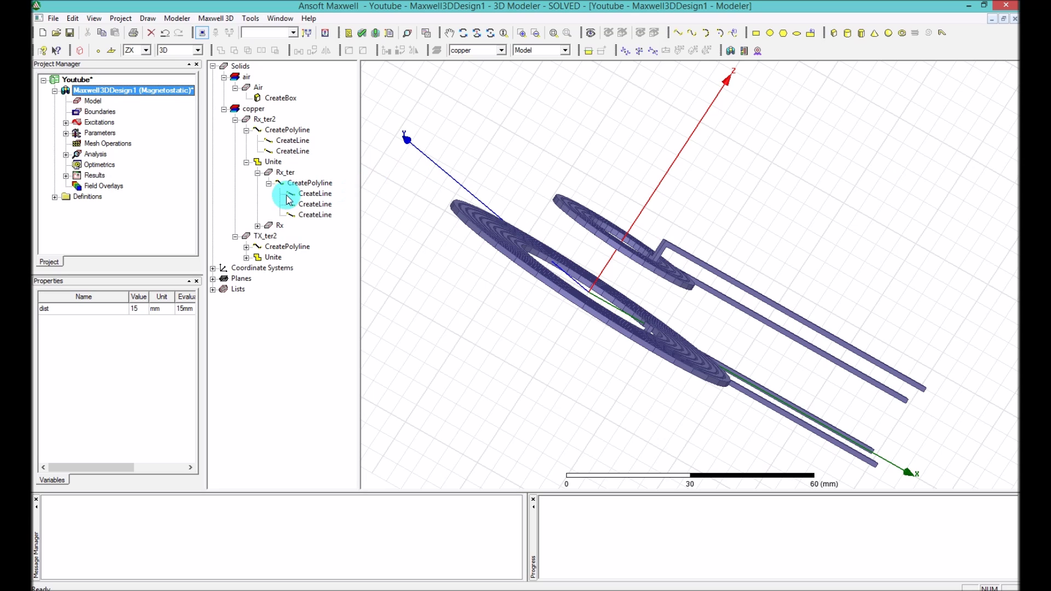
Step: Add a parametric setup to Optimetrics and start a sweep definition for the variable dist
{"action": "right_click", "coordinate": [97, 166]}
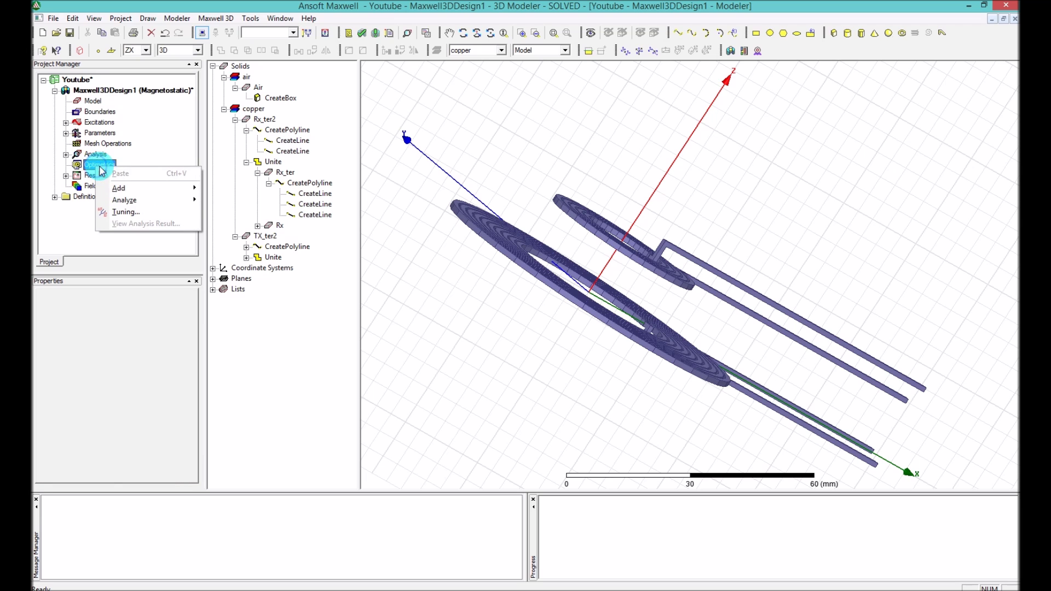
{"action": "mouse_move", "coordinate": [181, 188]}
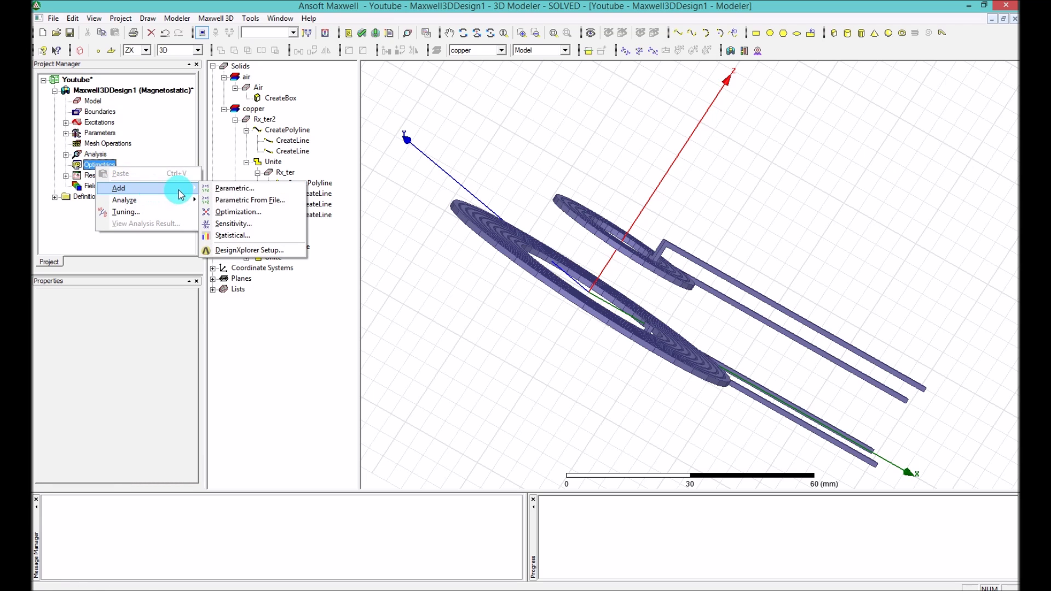
{"action": "left_click", "coordinate": [223, 192]}
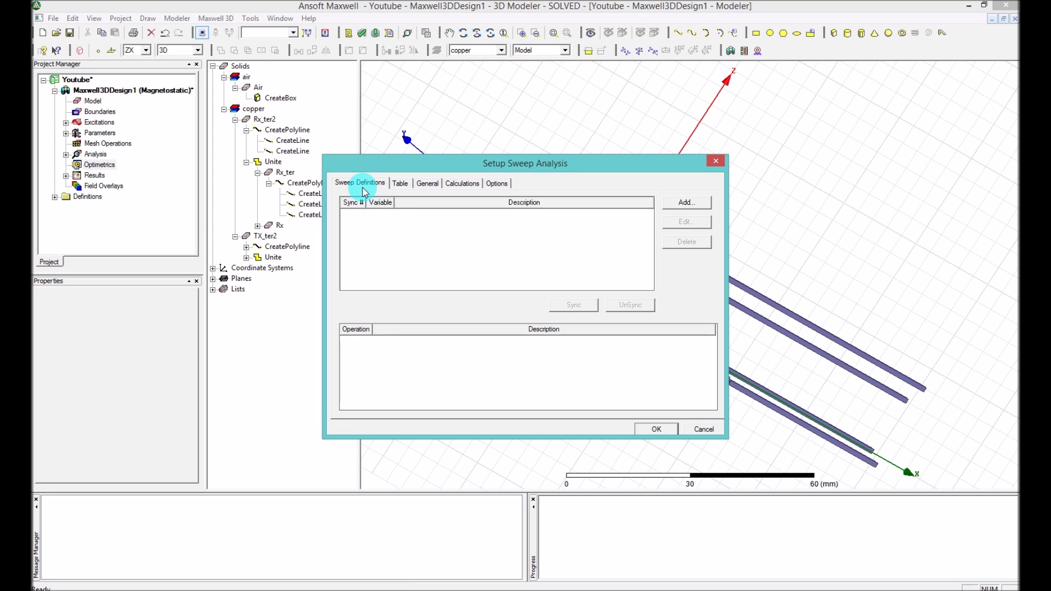
{"action": "left_click", "coordinate": [680, 205]}
{"action": "left_click", "coordinate": [452, 236]}
{"action": "left_click", "coordinate": [440, 247]}
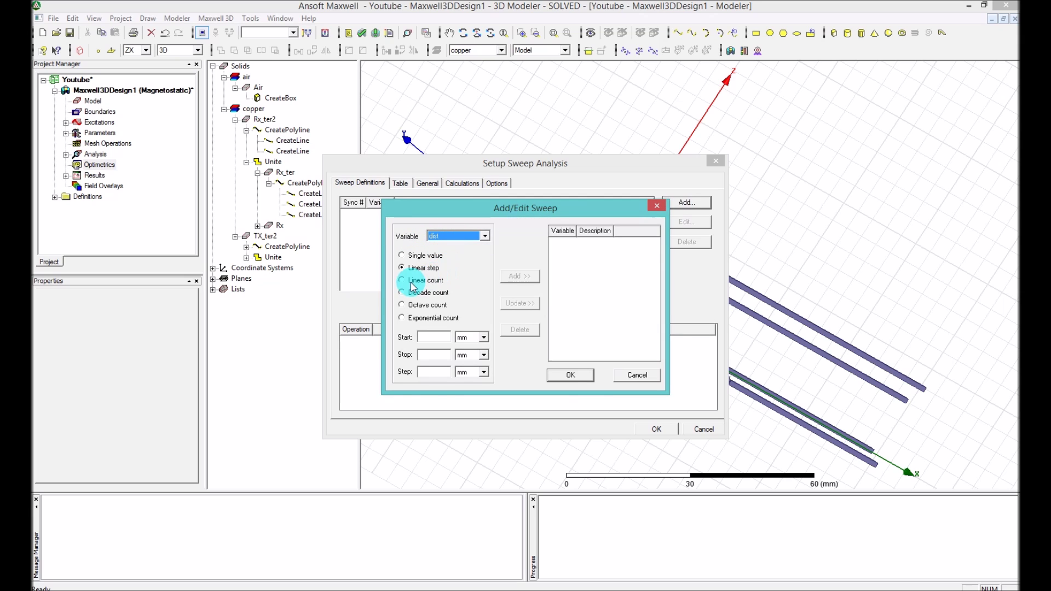
Step: Set the dist sweep range to start at 4 mm and stop at 30 mm
{"action": "left_click", "coordinate": [441, 336]}
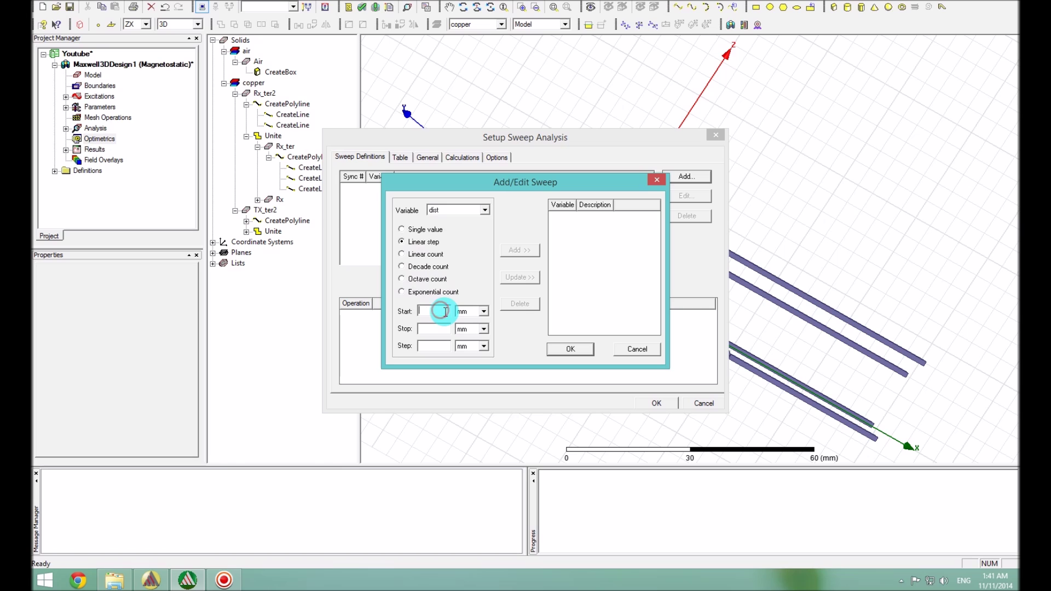
{"action": "type", "text": "5"}
{"action": "key", "text": "BackSpace"}
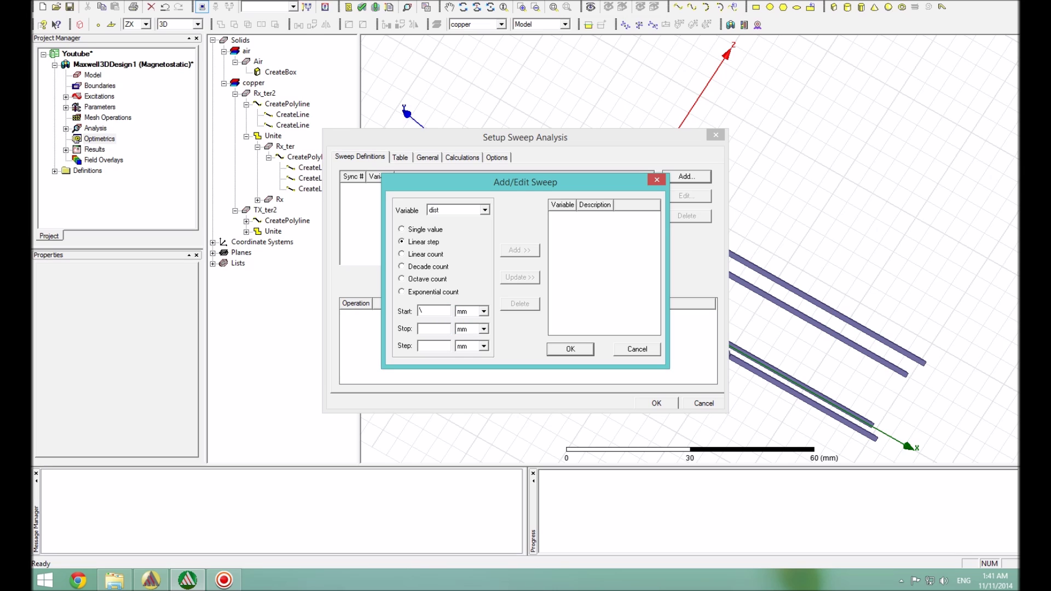
{"action": "type", "text": "4"}
{"action": "left_click", "coordinate": [428, 329]}
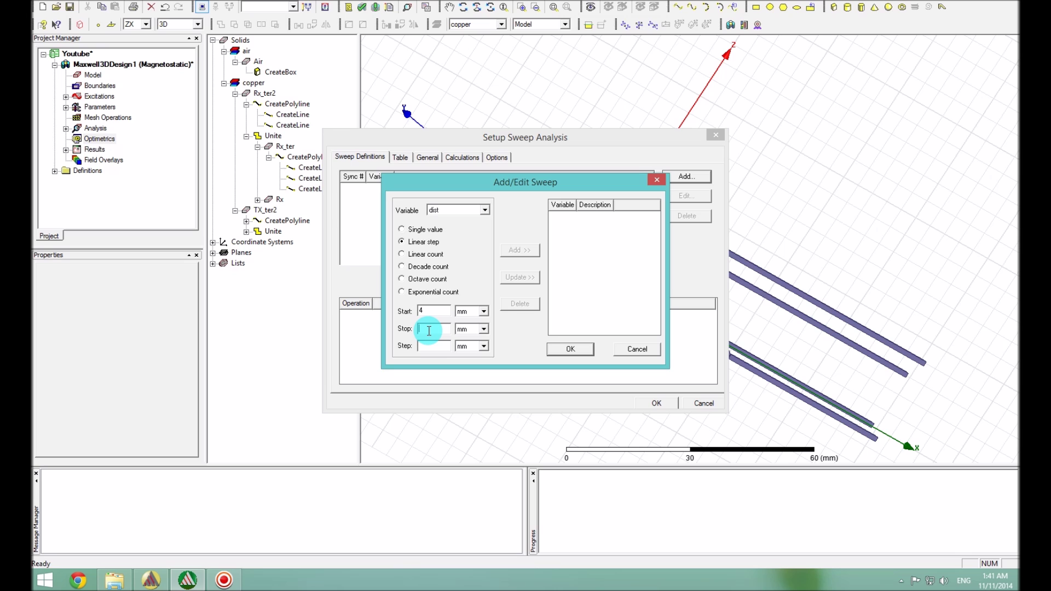
{"action": "type", "text": "30"}
{"action": "left_click", "coordinate": [434, 346]}
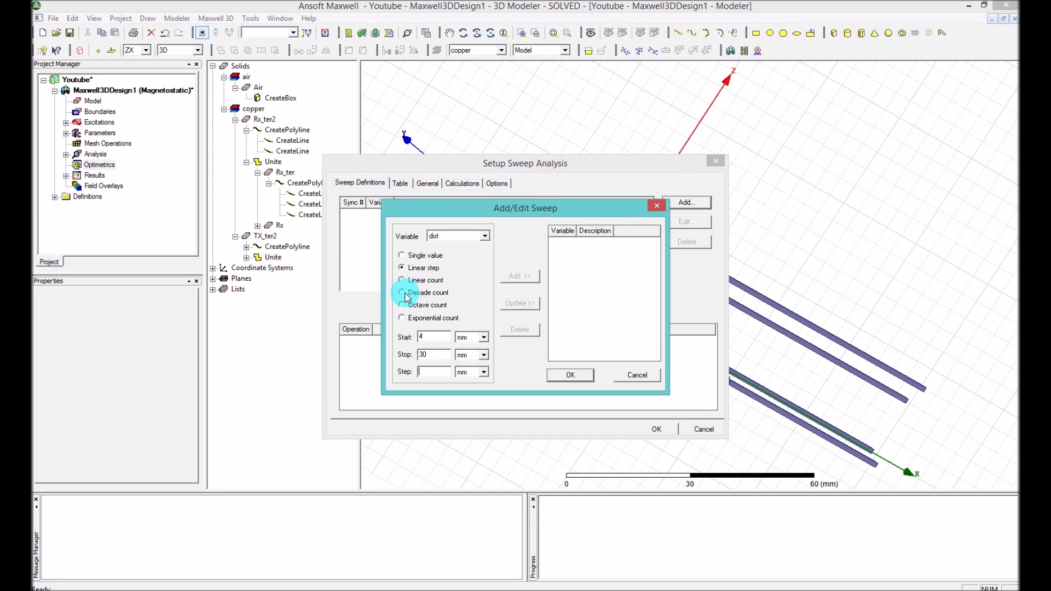
Step: Make the sweep a decade count with a count of 5 and add it to the setup
{"action": "left_click", "coordinate": [405, 294]}
{"action": "left_click", "coordinate": [434, 370]}
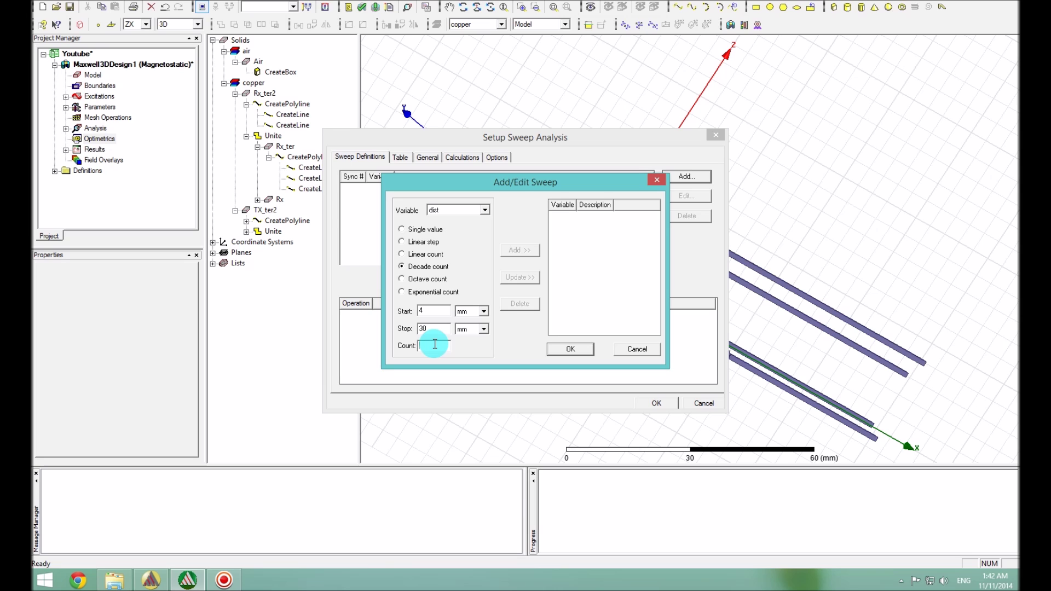
{"action": "type", "text": "5"}
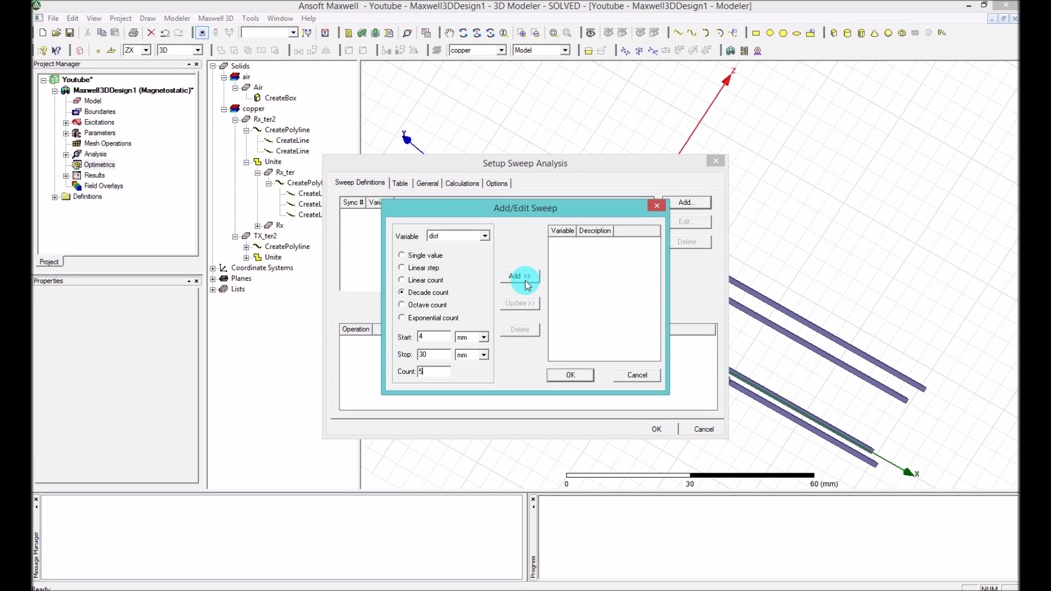
{"action": "left_click", "coordinate": [519, 250]}
{"action": "left_click", "coordinate": [570, 348]}
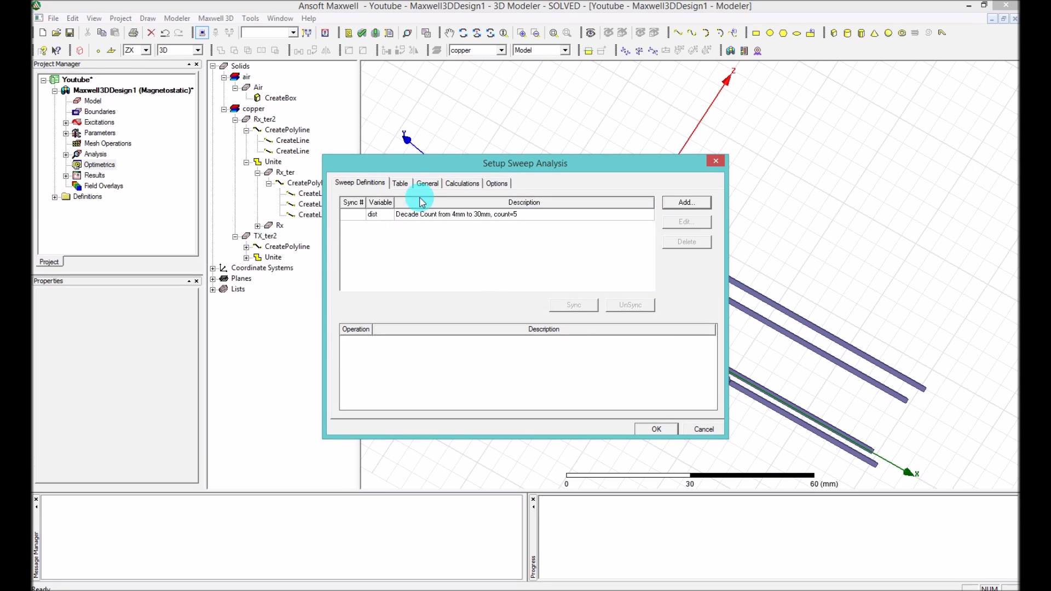
Step: Review the table of generated dist sweep points and accept the sweep analysis setup
{"action": "left_click", "coordinate": [403, 183]}
{"action": "left_click", "coordinate": [375, 183]}
{"action": "left_click", "coordinate": [400, 183]}
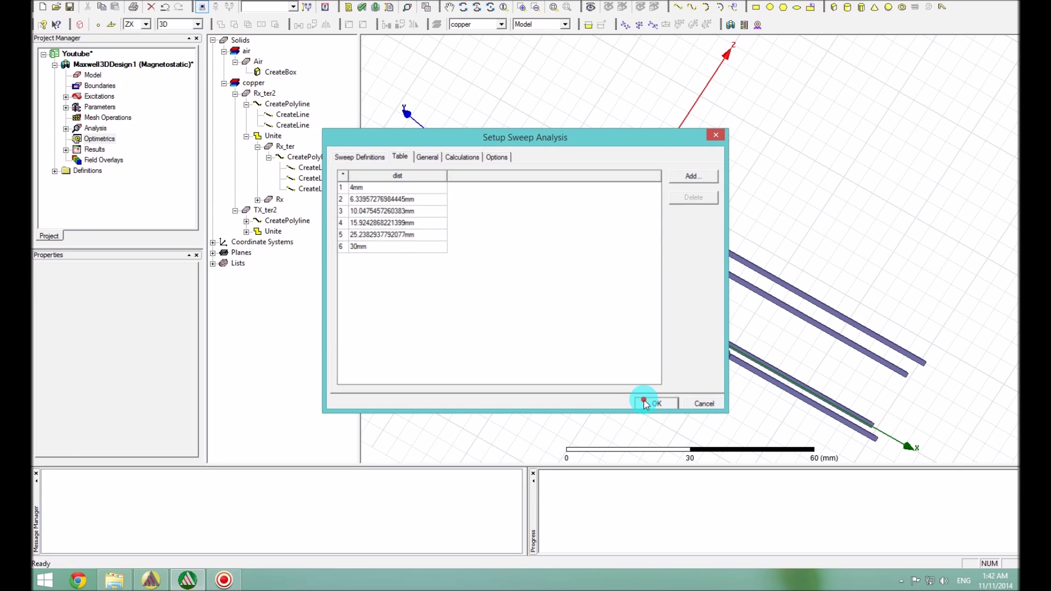
{"action": "left_click", "coordinate": [656, 429]}
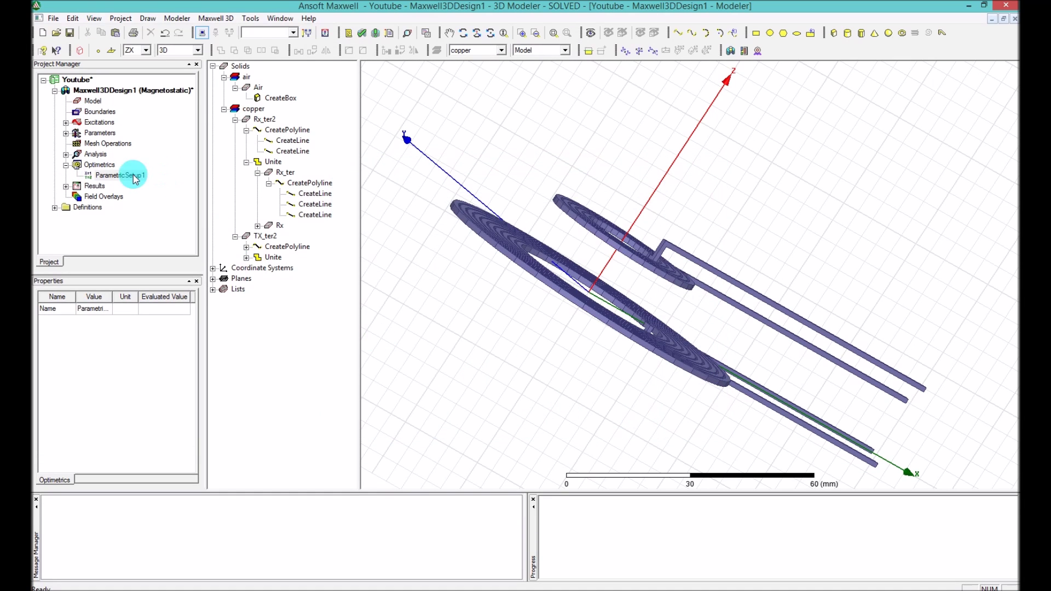
Step: Save the project and run Analyze All to simulate the solution and parametric setups
{"action": "left_click", "coordinate": [70, 33]}
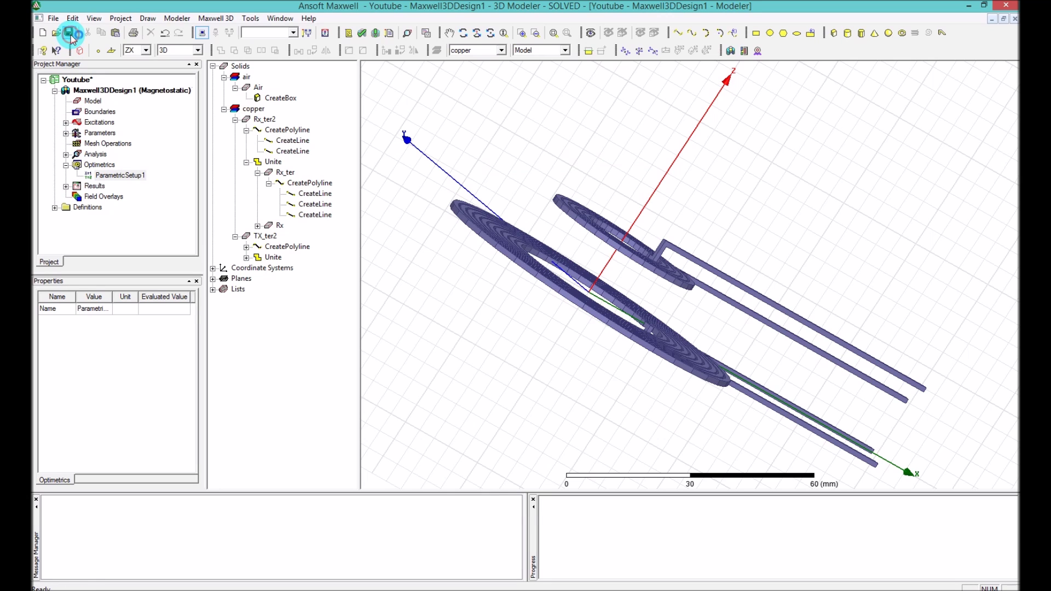
{"action": "left_click", "coordinate": [375, 34]}
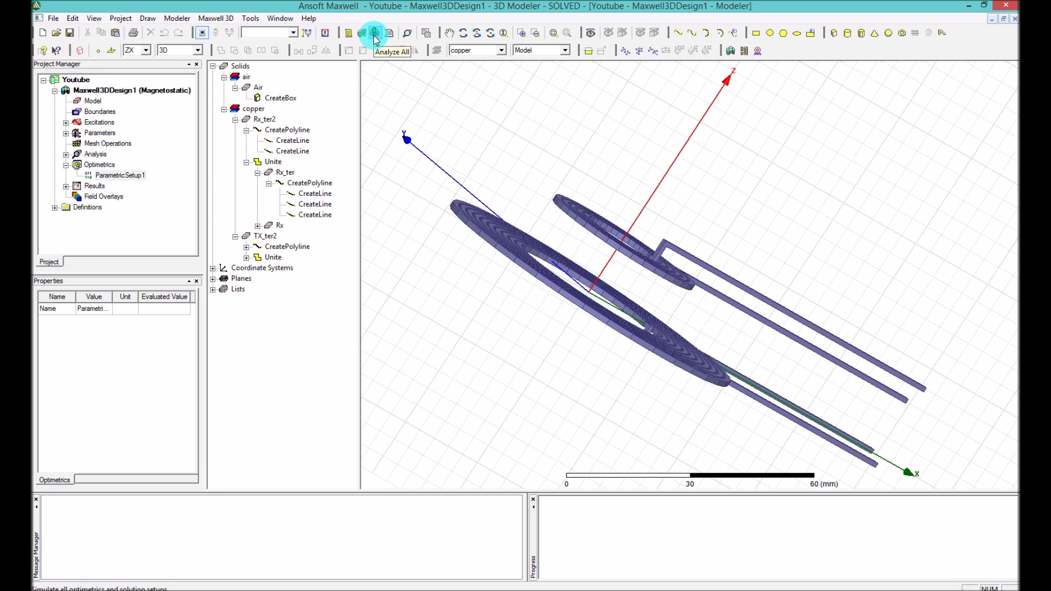
{"action": "left_click", "coordinate": [376, 34]}
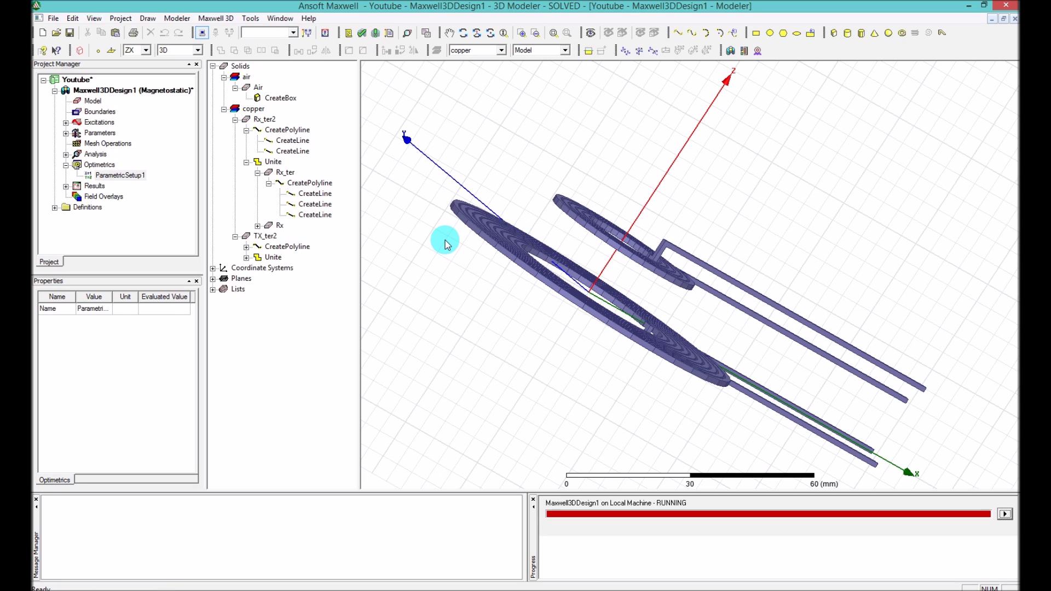
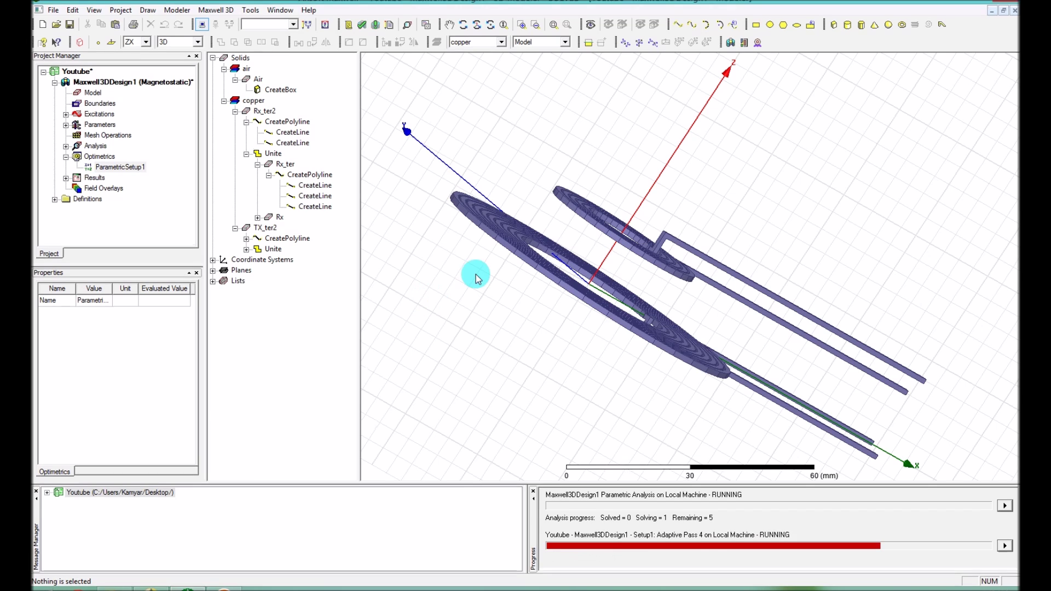
{"action": "left_click_drag", "start_coordinate": [534, 489], "coordinate": [402, 491]}
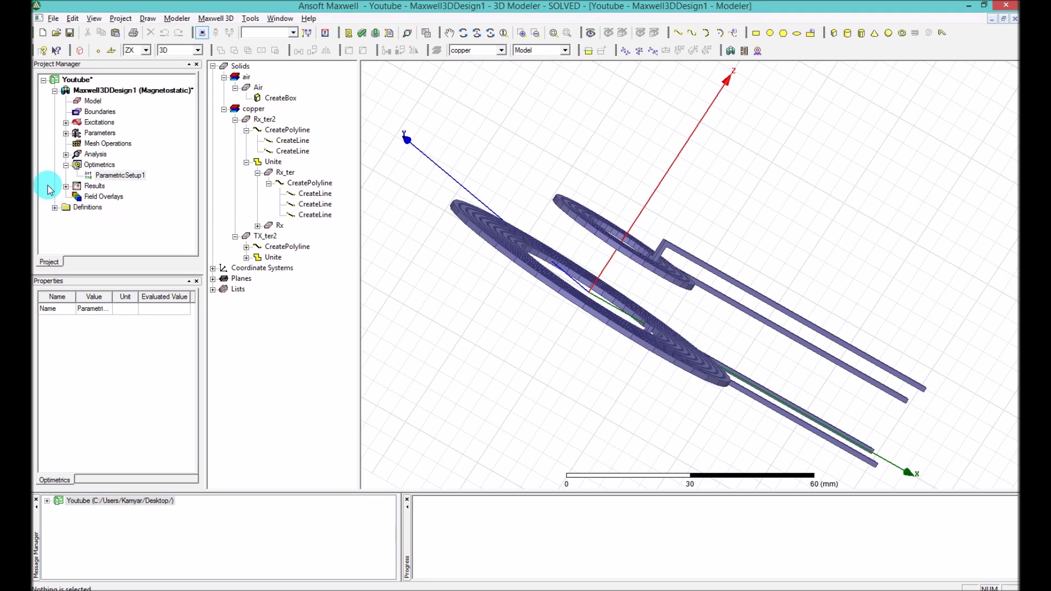
Step: Update the Data Table 1 report with the new solutions and open it to examine the values against dist
{"action": "left_click", "coordinate": [65, 186]}
{"action": "left_click", "coordinate": [96, 197]}
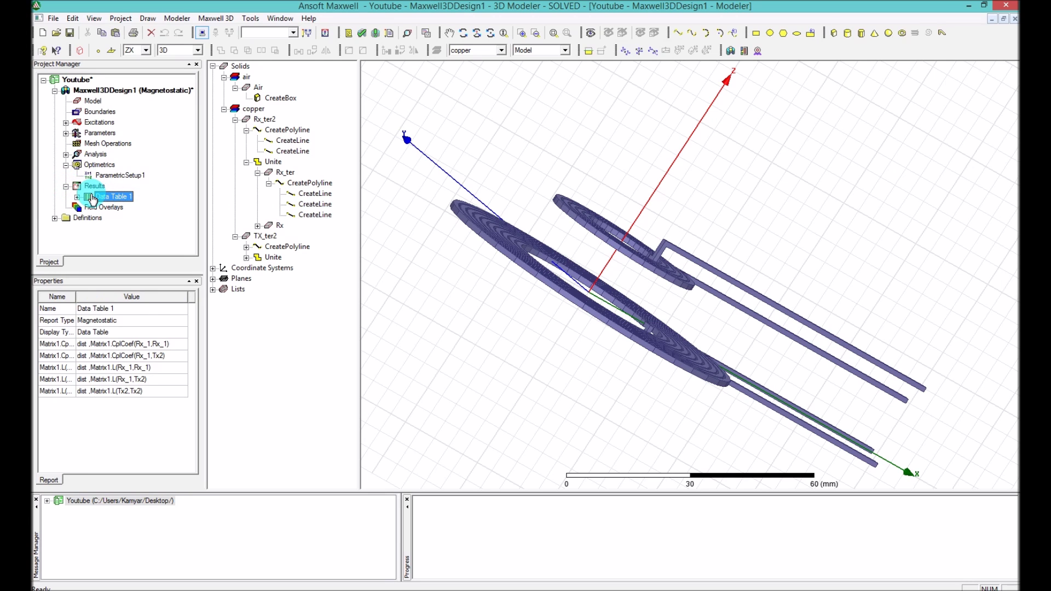
{"action": "right_click", "coordinate": [93, 199]}
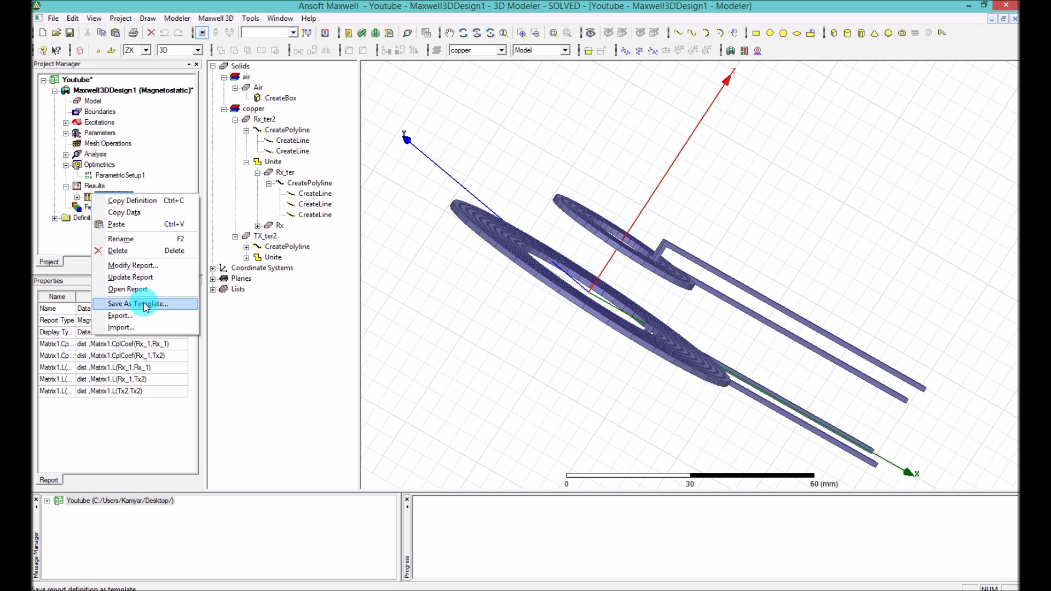
{"action": "left_click", "coordinate": [140, 277]}
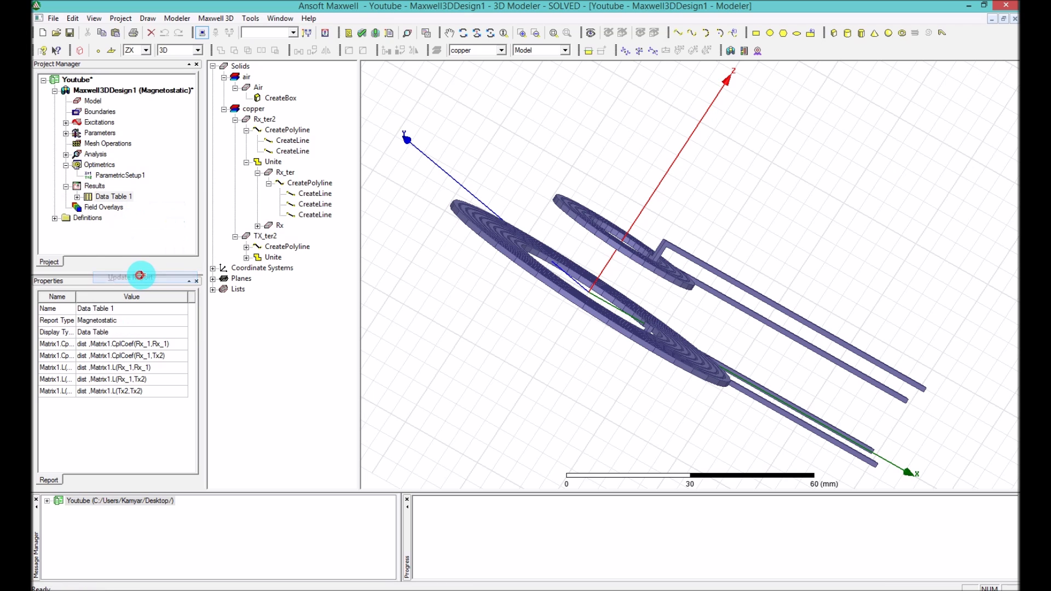
{"action": "double_click", "coordinate": [115, 198]}
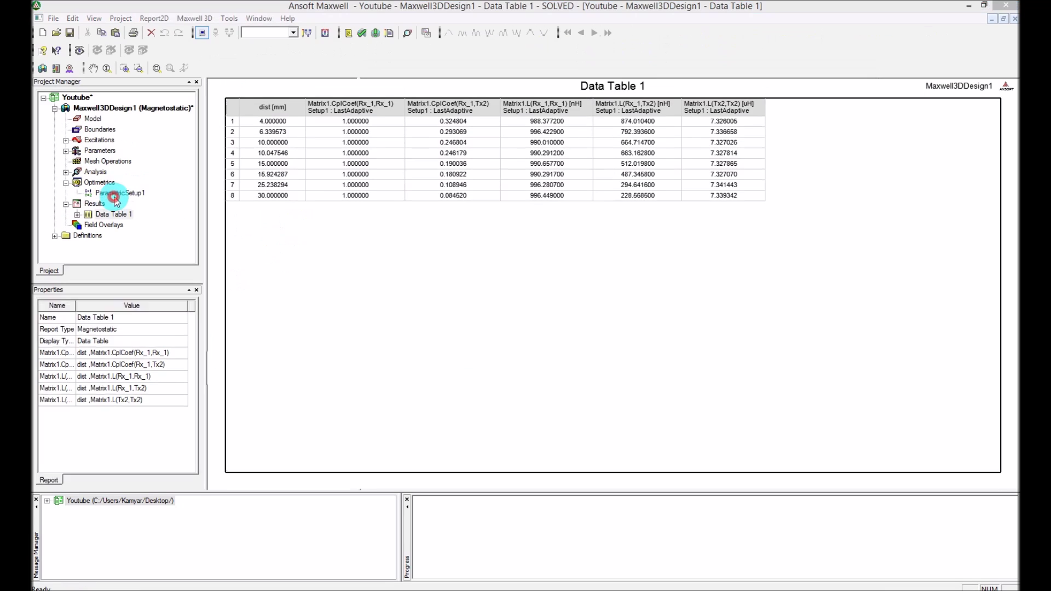
{"action": "left_click", "coordinate": [269, 120]}
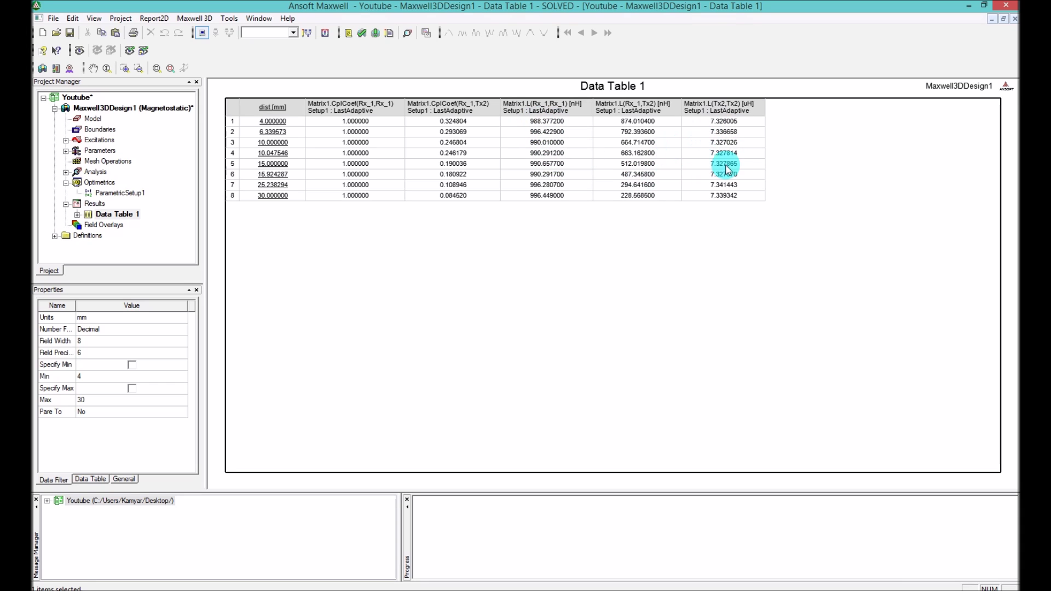
Step: Create a magnetostatic rectangular plot of the coupling coefficient Matrix1.CplCoef(Rx_1,Tx2) against dist
{"action": "right_click", "coordinate": [95, 208]}
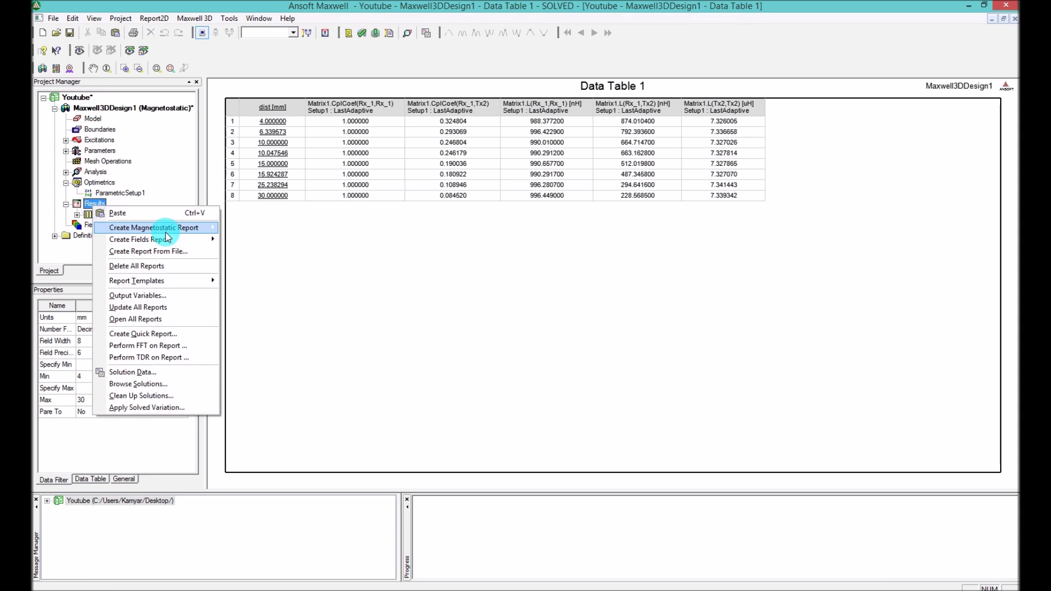
{"action": "mouse_move", "coordinate": [162, 229]}
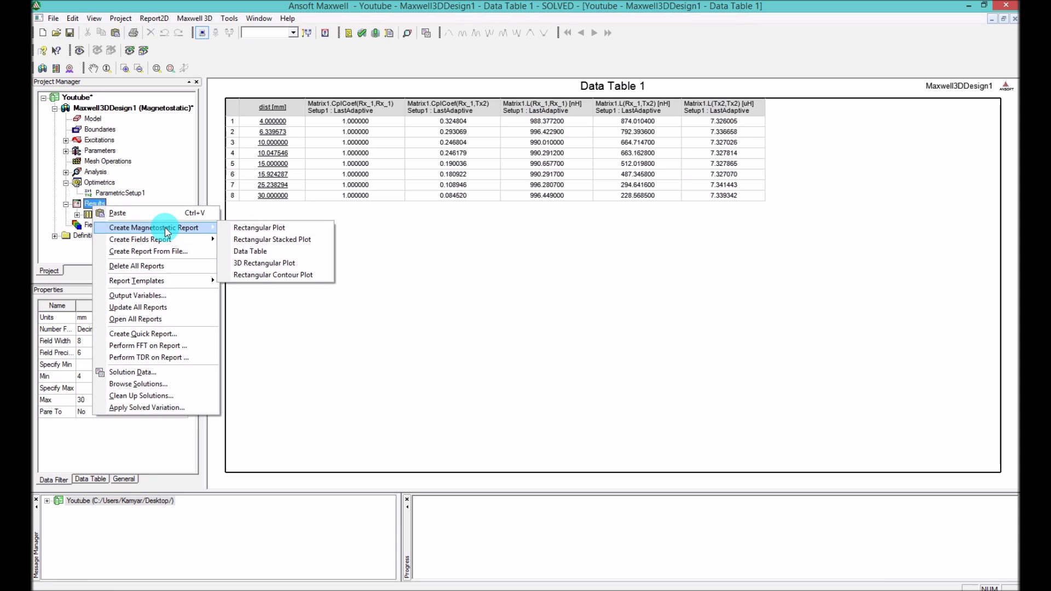
{"action": "left_click", "coordinate": [300, 227]}
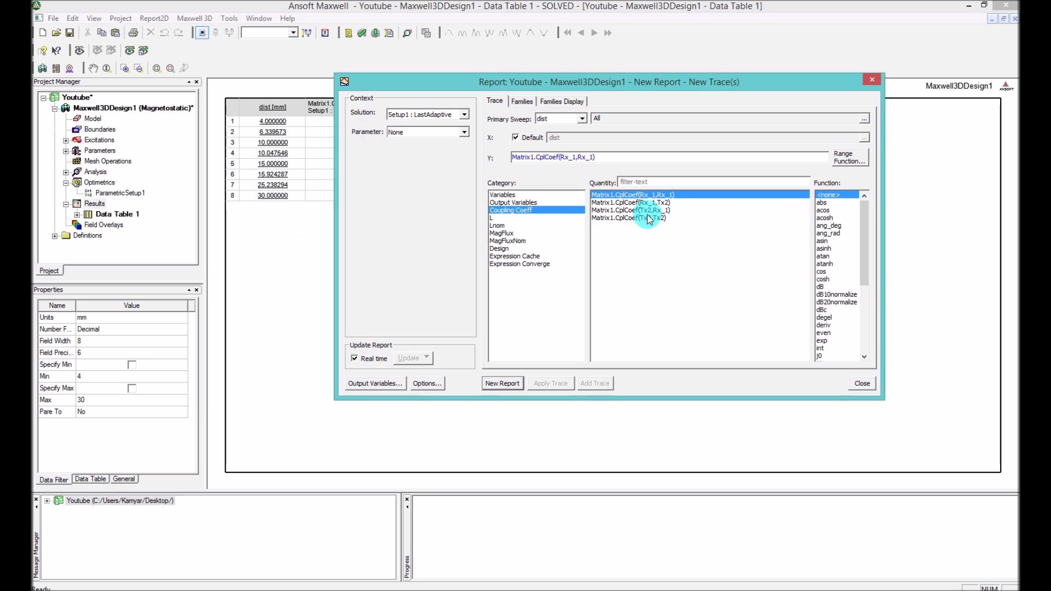
{"action": "left_click", "coordinate": [509, 219]}
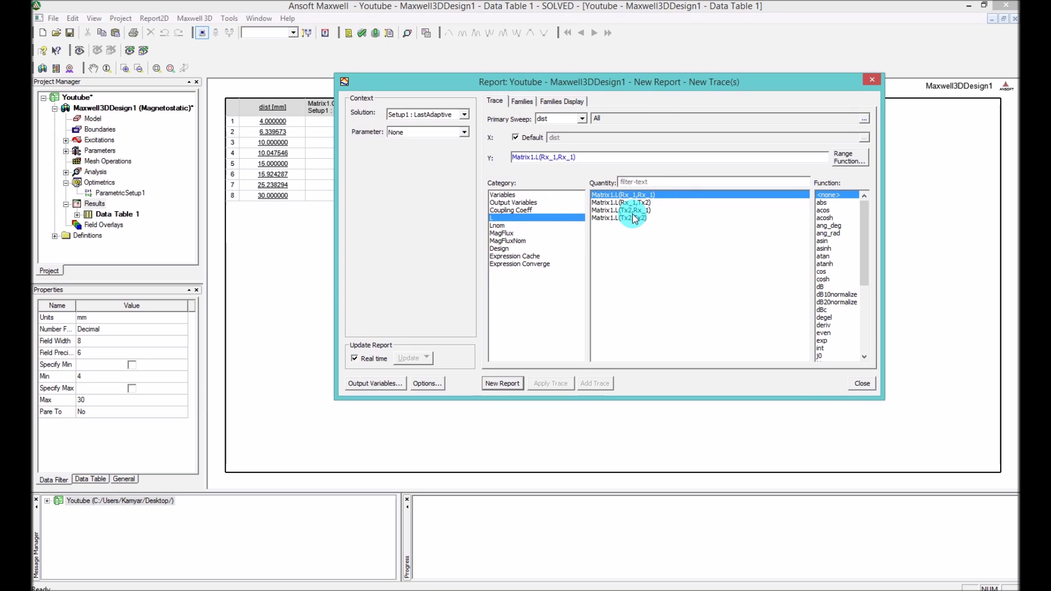
{"action": "left_click", "coordinate": [529, 211]}
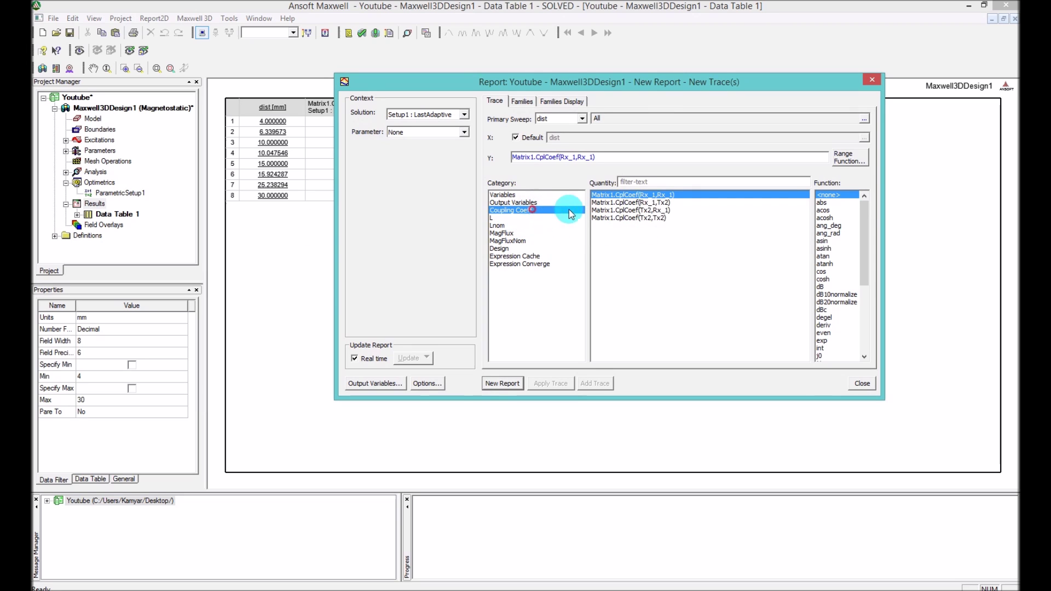
{"action": "left_click", "coordinate": [651, 203]}
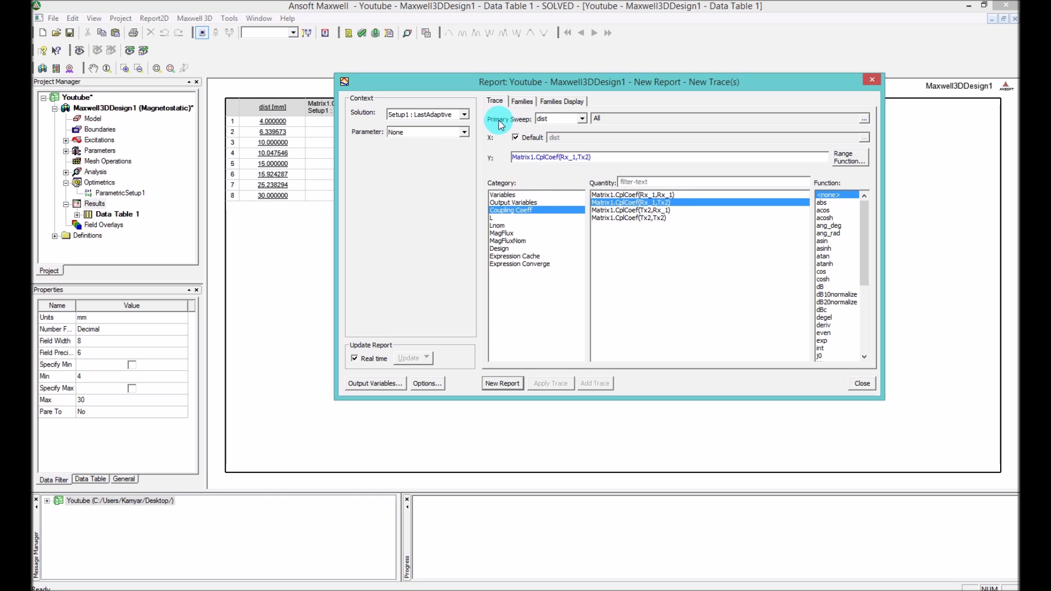
{"action": "left_click", "coordinate": [493, 383]}
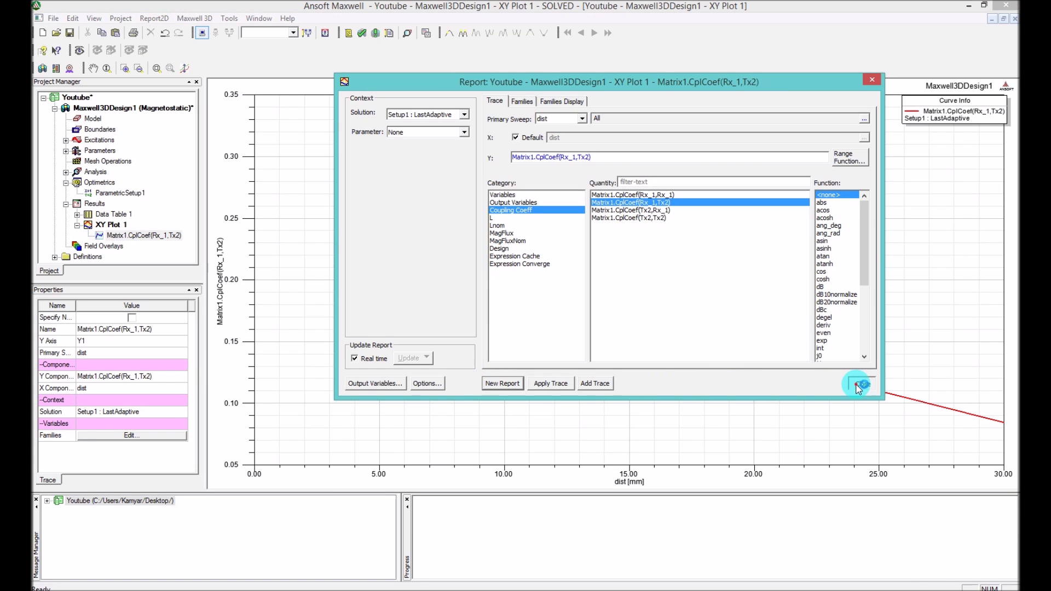
{"action": "left_click", "coordinate": [859, 387]}
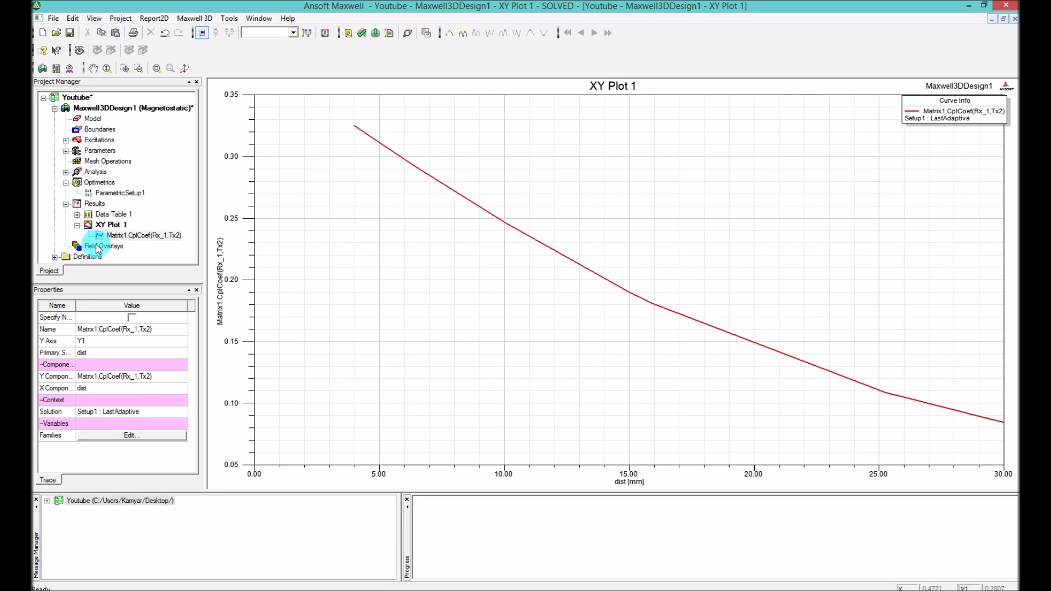
Step: Return to the 3D model of Maxwell3DDesign1 and make the Air object visible in the active view
{"action": "left_click", "coordinate": [114, 108]}
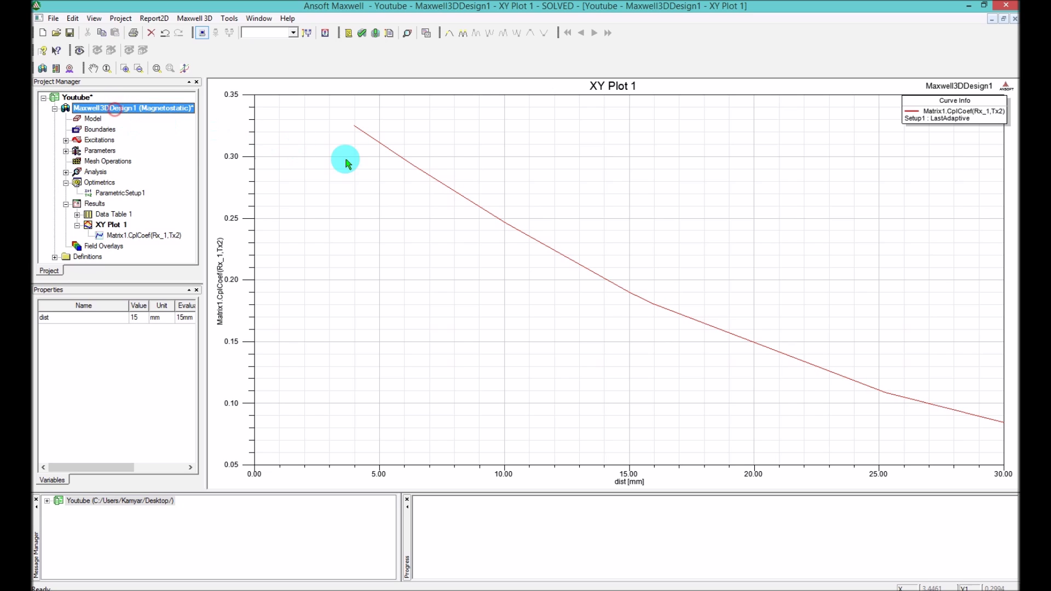
{"action": "double_click", "coordinate": [145, 108]}
{"action": "left_click", "coordinate": [524, 91]}
{"action": "left_click", "coordinate": [590, 33]}
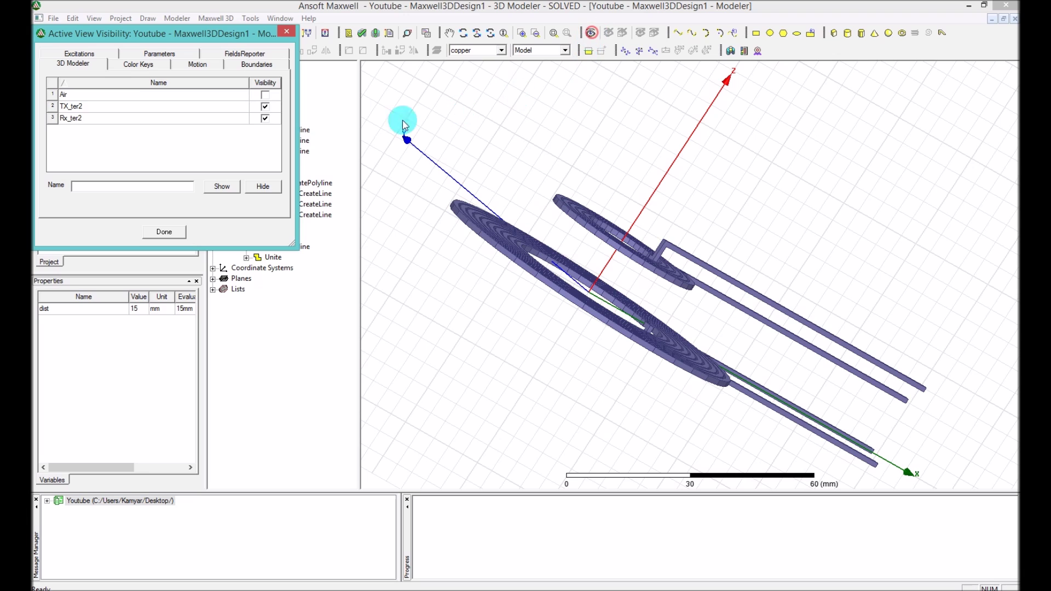
{"action": "left_click", "coordinate": [267, 96]}
{"action": "left_click", "coordinate": [164, 232]}
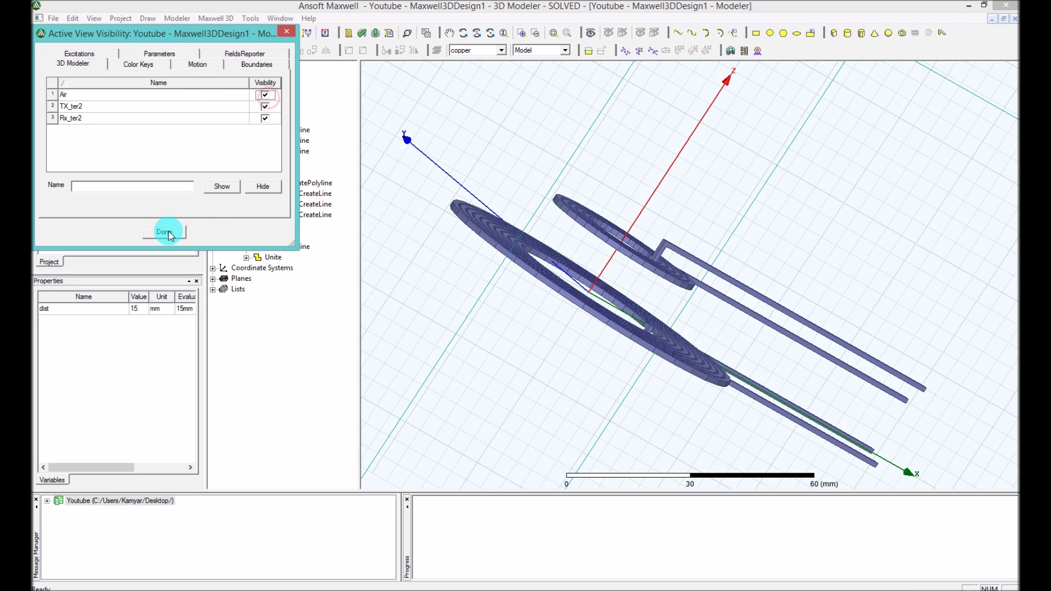
Step: Switch the selection mode from faces to objects and select the Air box around the coils
{"action": "left_click", "coordinate": [572, 135]}
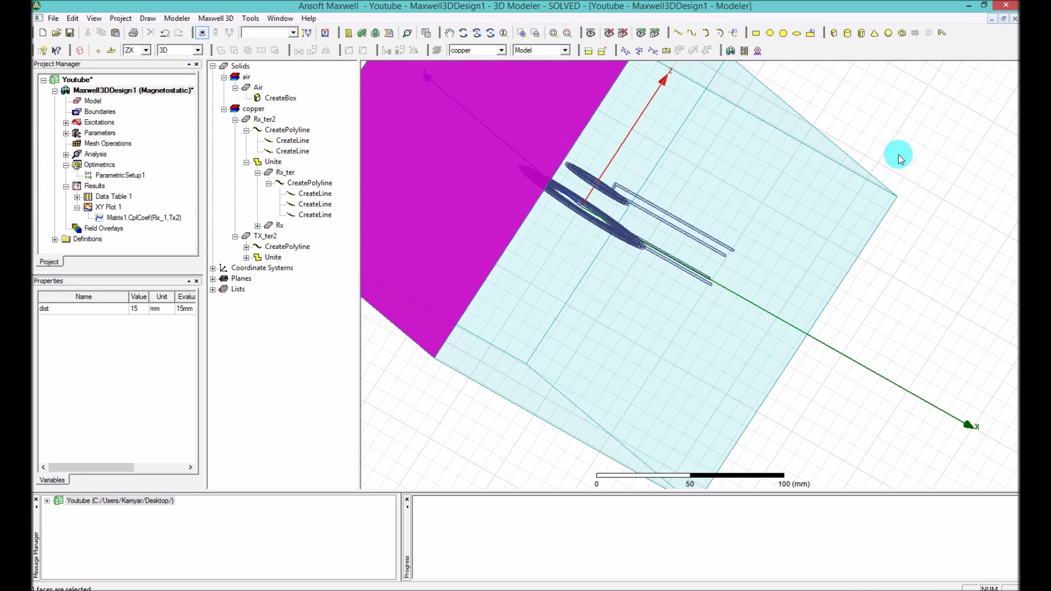
{"action": "left_click", "coordinate": [919, 134]}
{"action": "left_click", "coordinate": [797, 164]}
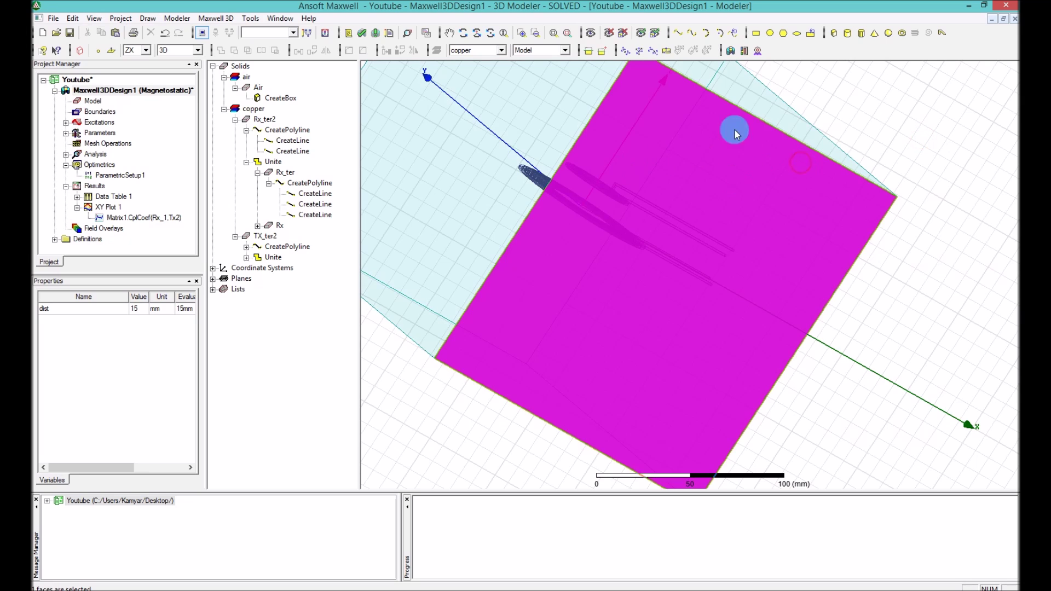
{"action": "left_click", "coordinate": [904, 92]}
{"action": "right_click", "coordinate": [863, 119]}
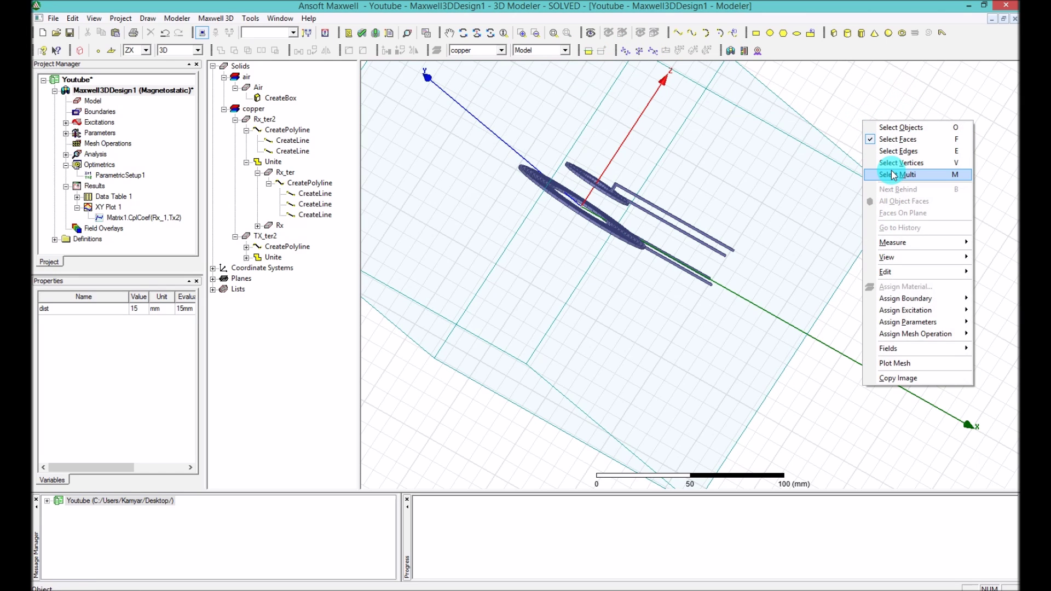
{"action": "left_click", "coordinate": [892, 131]}
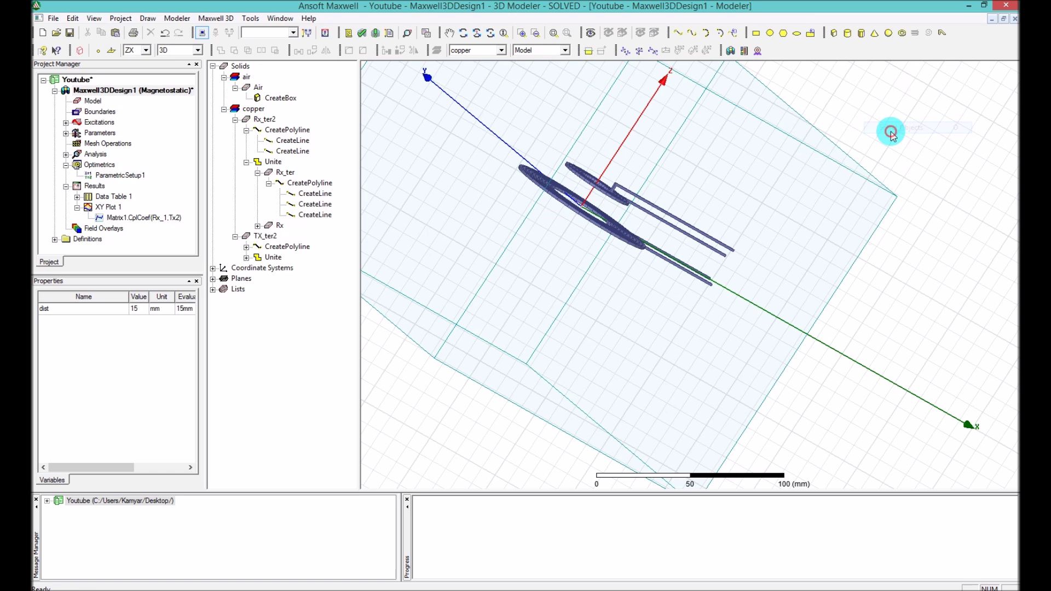
{"action": "left_click", "coordinate": [651, 142]}
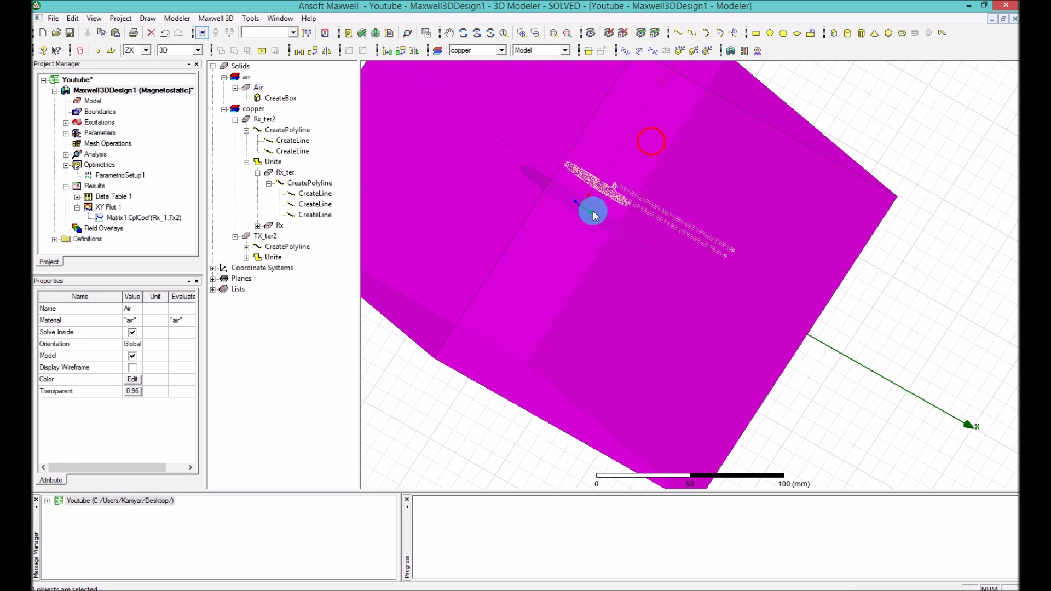
Step: Create a Mag_B field plot in the Air volume using the Setup1 : LastAdaptive solution
{"action": "right_click", "coordinate": [720, 159]}
{"action": "mouse_move", "coordinate": [791, 389]}
{"action": "mouse_move", "coordinate": [872, 390]}
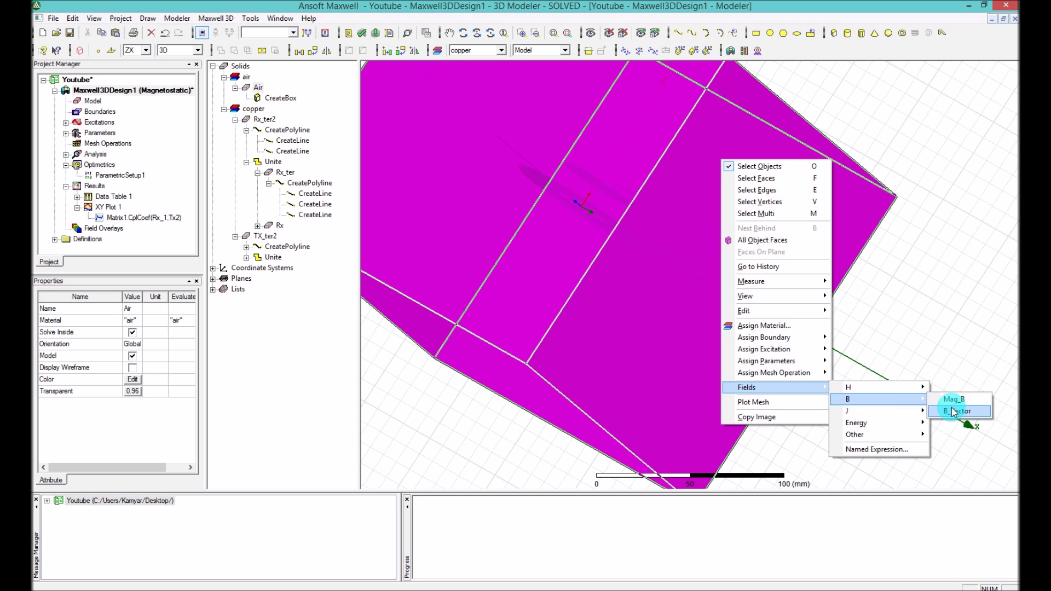
{"action": "left_click", "coordinate": [968, 401]}
{"action": "left_click", "coordinate": [624, 259]}
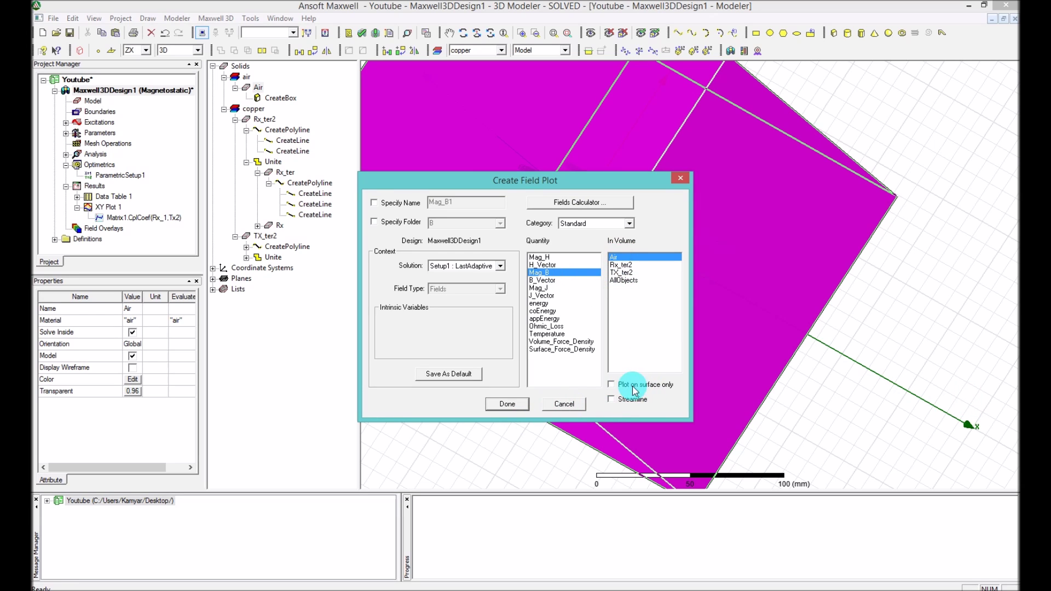
{"action": "left_click", "coordinate": [507, 403]}
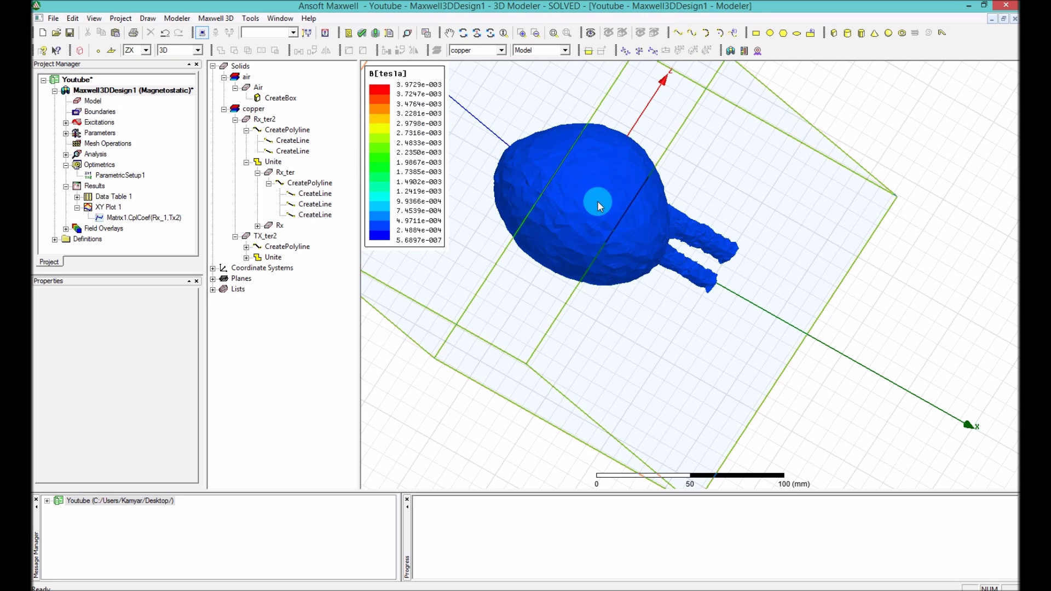
Step: Inspect the magnetic field plot, revisit XY Plot 1, and locate the Mag_B1 plot under the B field overlay
{"action": "left_click_drag", "start_coordinate": [629, 206], "coordinate": [537, 234], "text": "alt"}
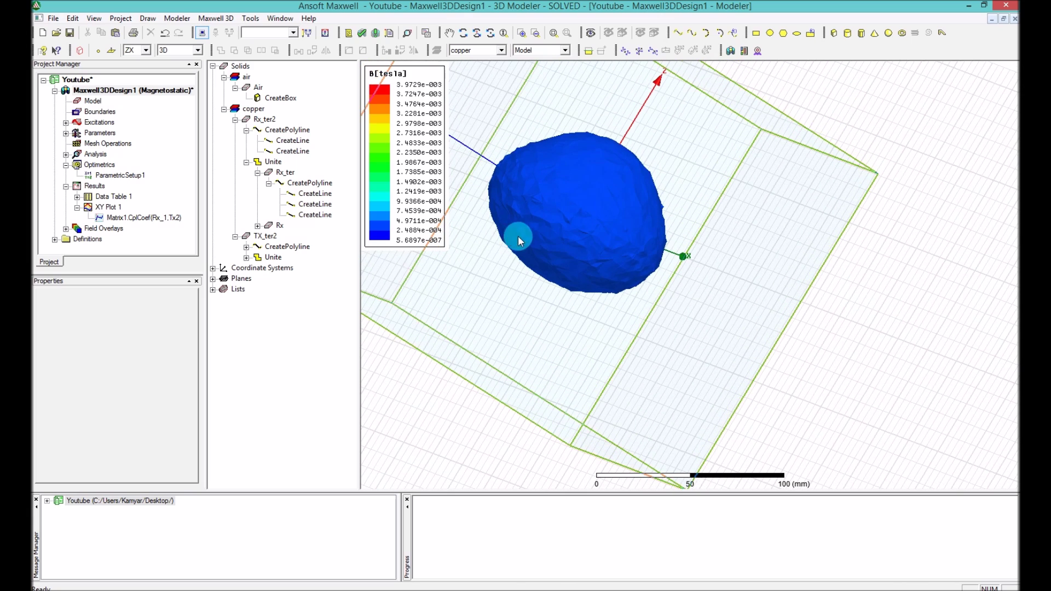
{"action": "left_click", "coordinate": [121, 219]}
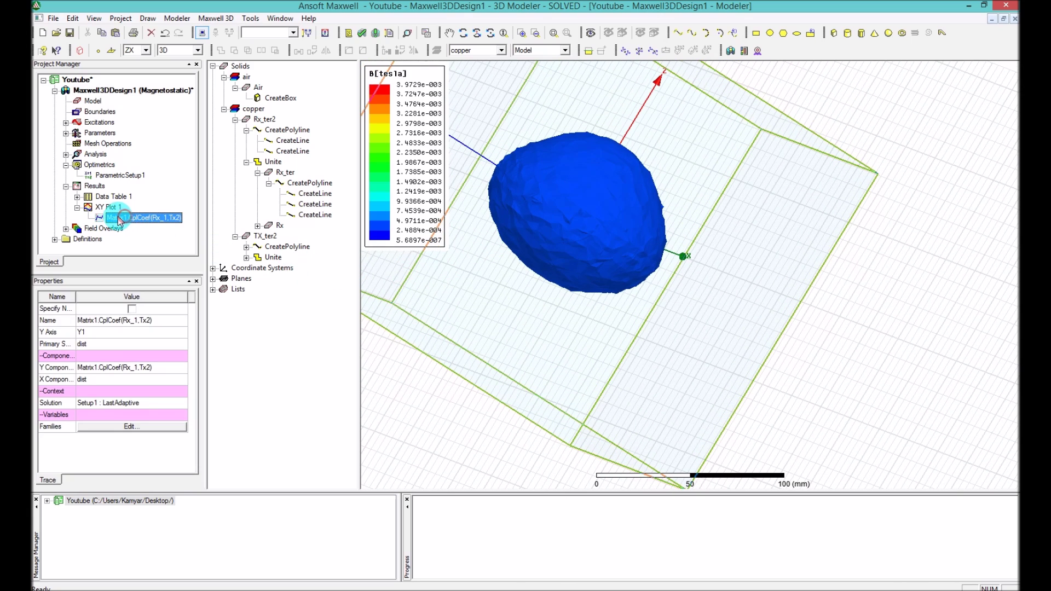
{"action": "double_click", "coordinate": [113, 211]}
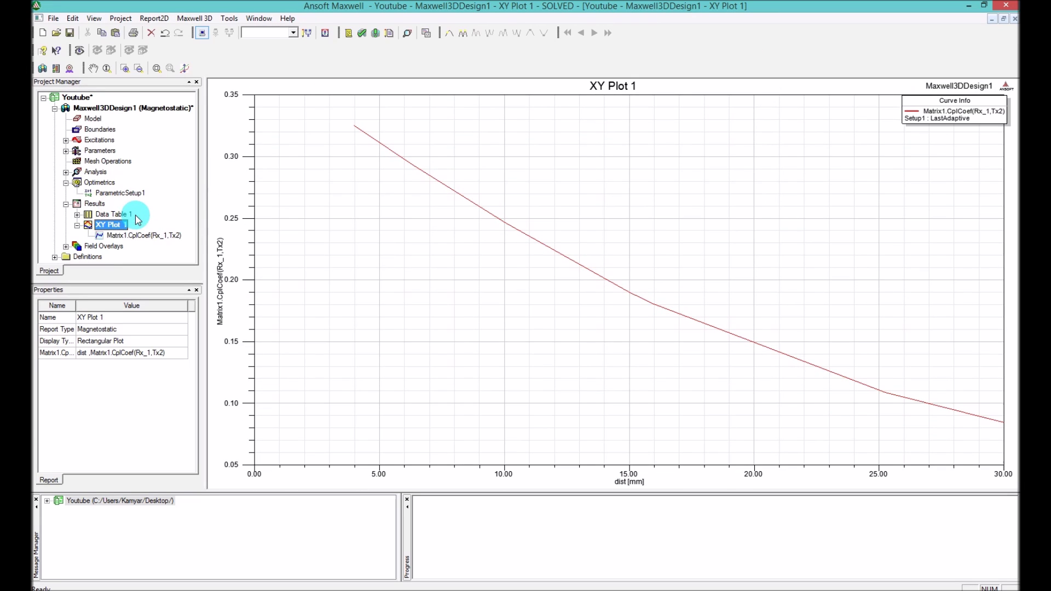
{"action": "left_click", "coordinate": [77, 225]}
{"action": "left_click", "coordinate": [65, 235]}
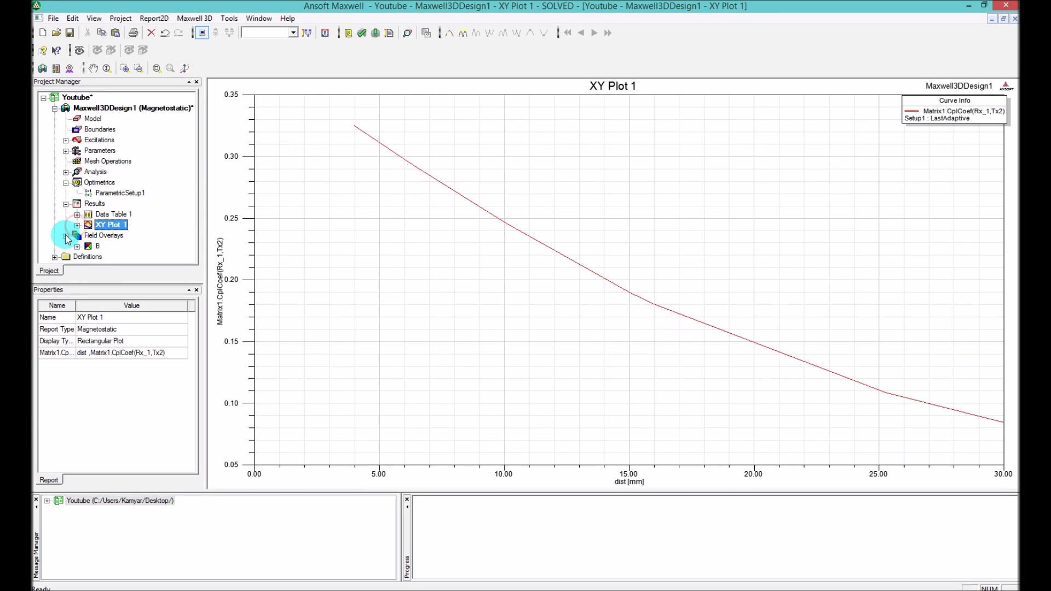
{"action": "double_click", "coordinate": [90, 248]}
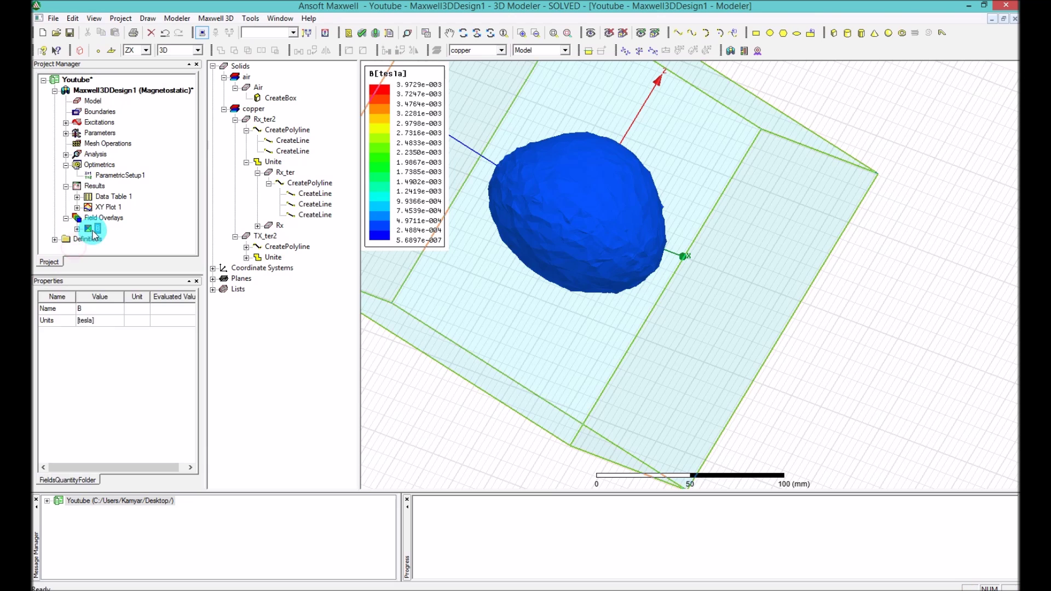
{"action": "double_click", "coordinate": [98, 230]}
{"action": "left_click", "coordinate": [116, 241]}
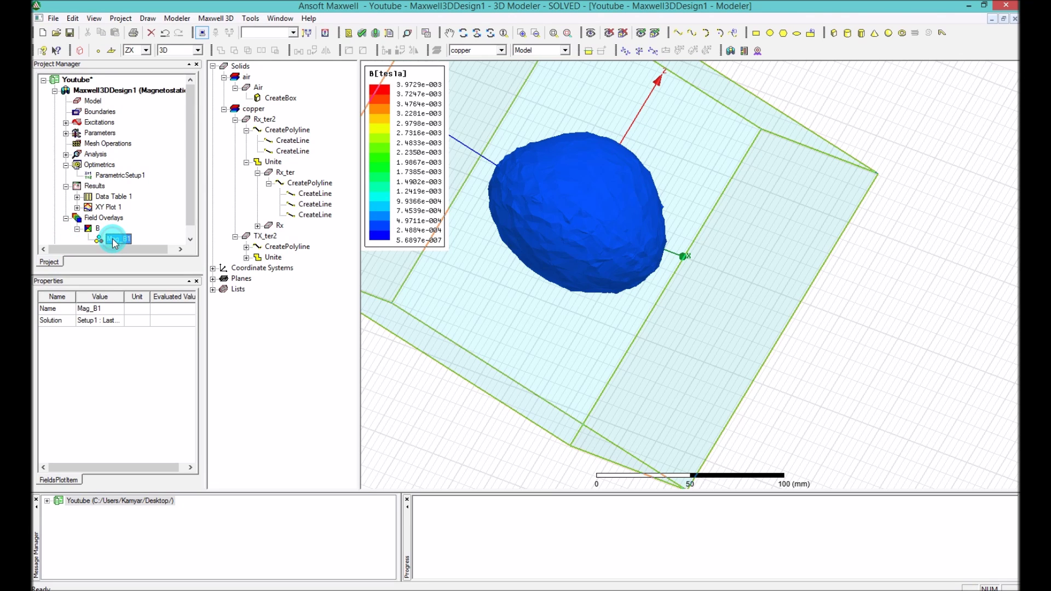
Step: Modify the attributes of the B field overlay so that its scale is Log instead of Linear
{"action": "left_click", "coordinate": [91, 229]}
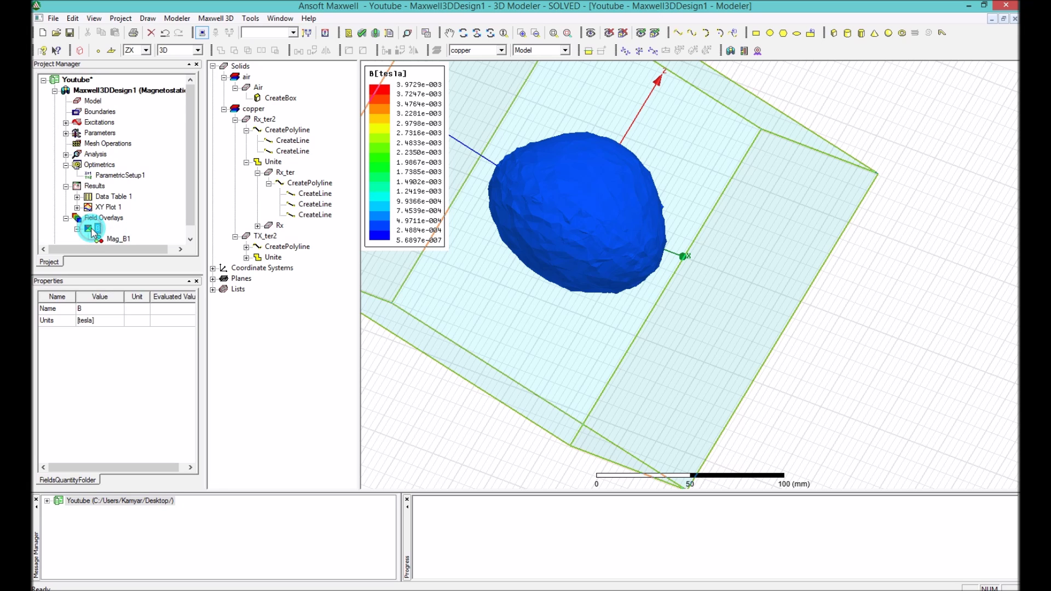
{"action": "right_click", "coordinate": [92, 229]}
{"action": "left_click", "coordinate": [186, 214]}
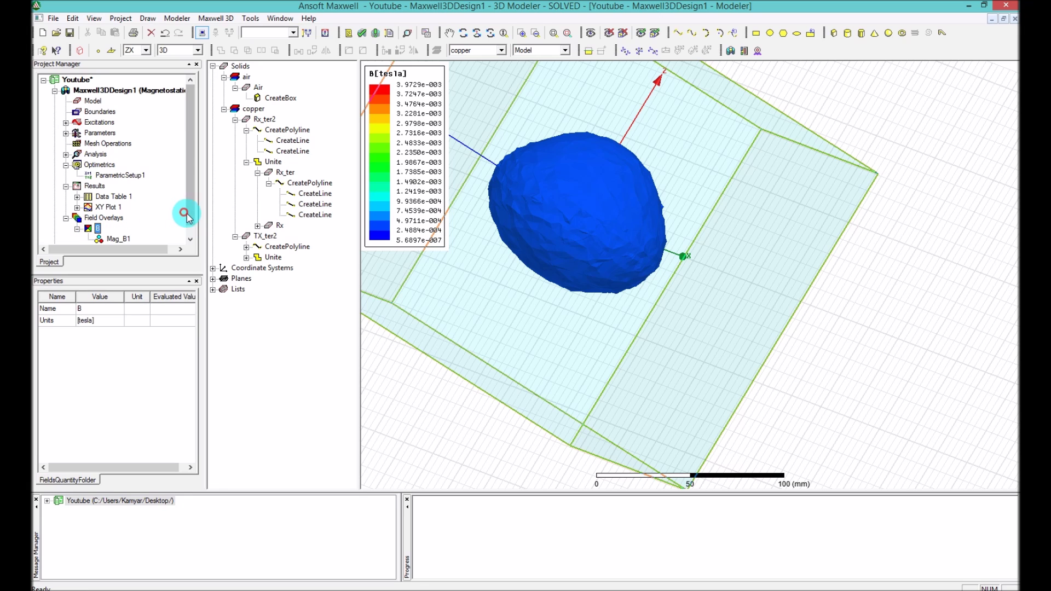
{"action": "right_click", "coordinate": [93, 229]}
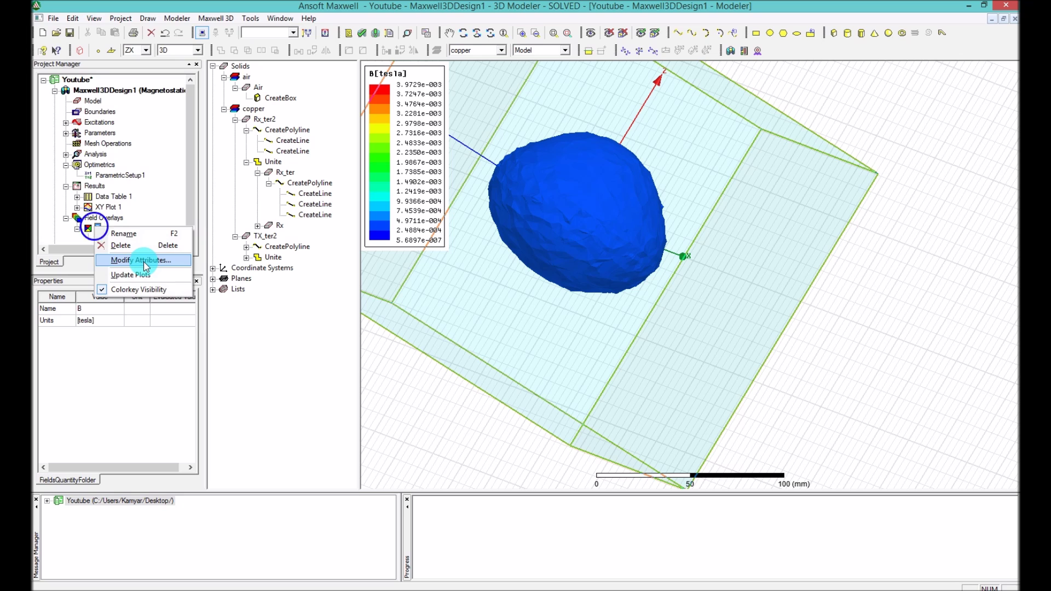
{"action": "left_click", "coordinate": [141, 261]}
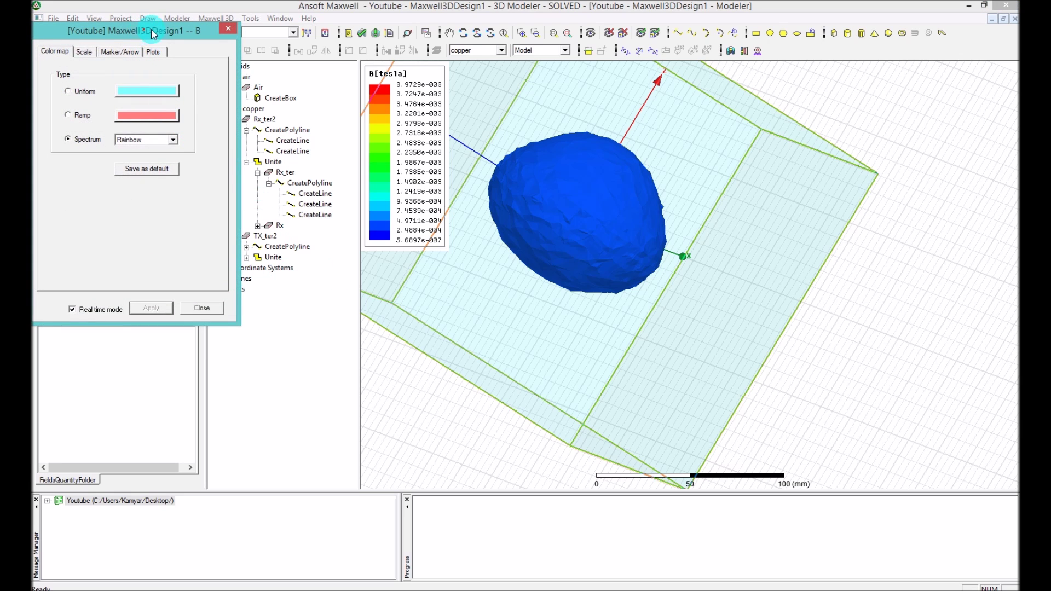
{"action": "left_click_drag", "start_coordinate": [146, 35], "coordinate": [299, 60]}
{"action": "left_click", "coordinate": [236, 77]}
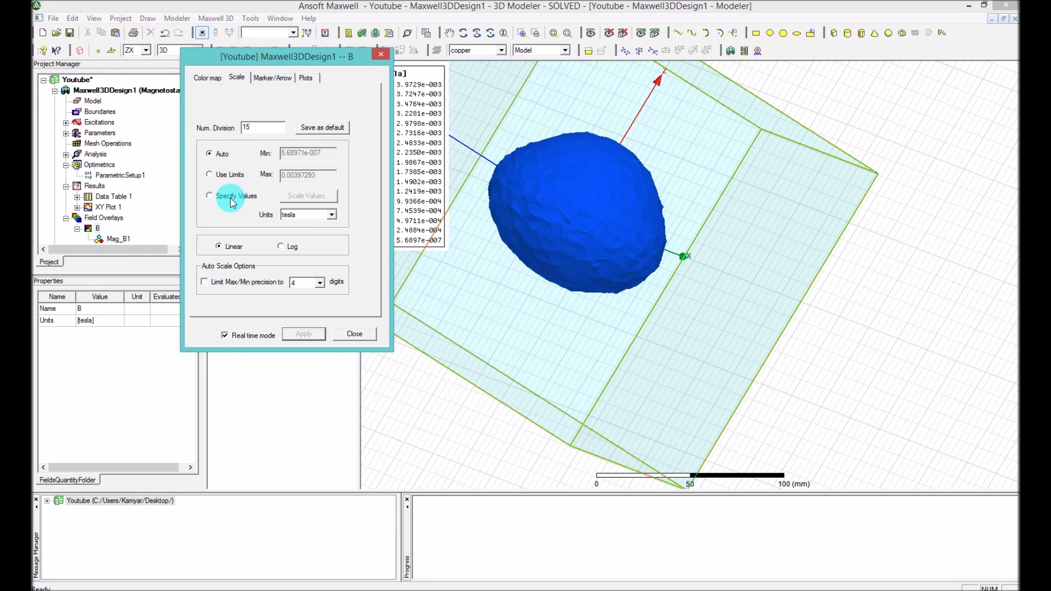
{"action": "left_click", "coordinate": [272, 78]}
{"action": "left_click", "coordinate": [305, 78]}
{"action": "left_click", "coordinate": [237, 78]}
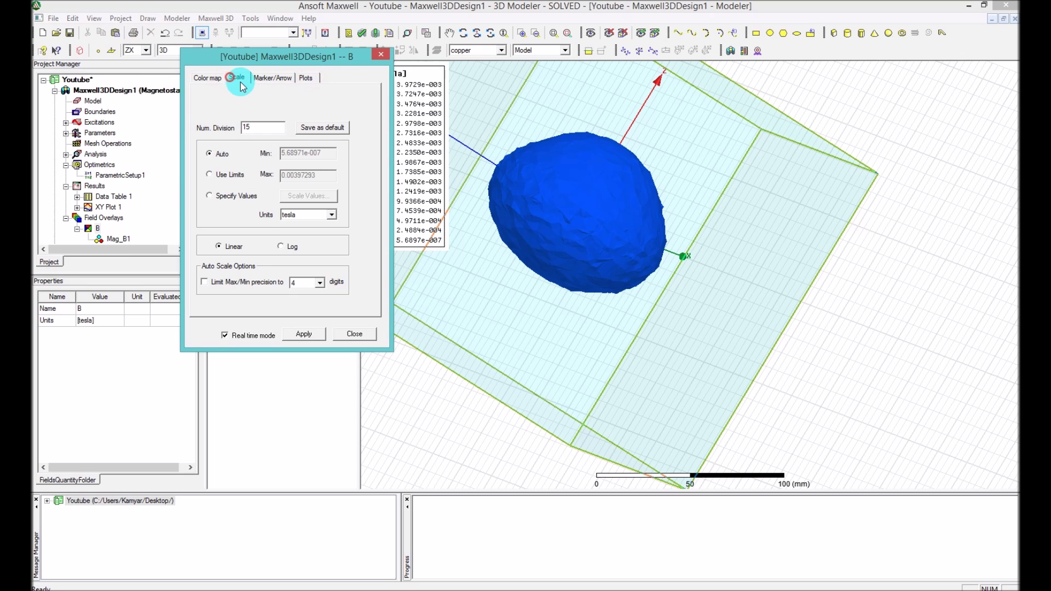
{"action": "left_click", "coordinate": [281, 246]}
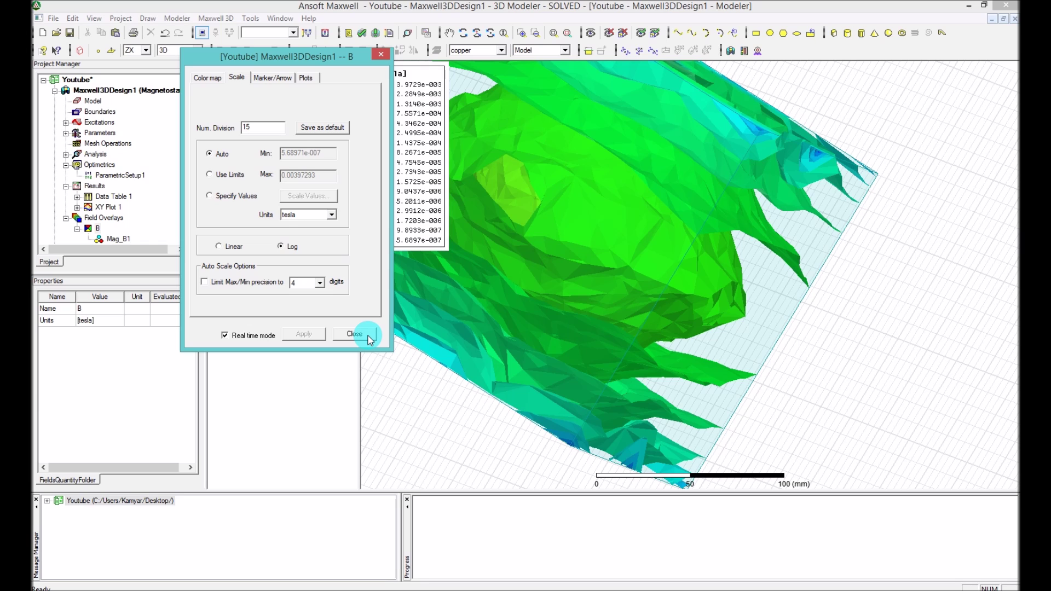
Step: Change the Mag_B1 scalar plot in the volume from IsoValSurface to Cloud
{"action": "left_click", "coordinate": [279, 78]}
{"action": "left_click", "coordinate": [305, 77]}
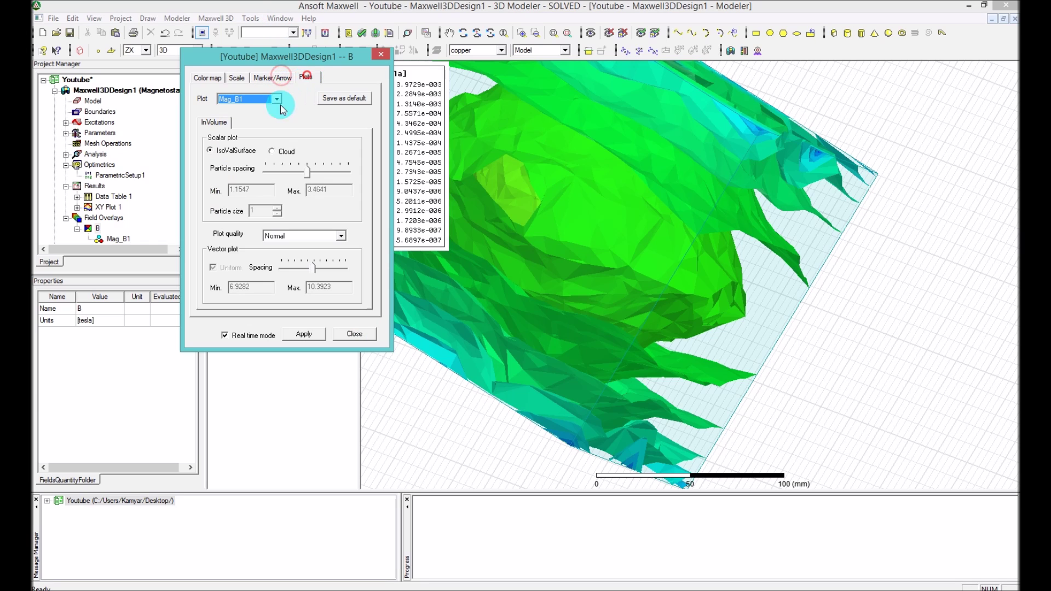
{"action": "left_click", "coordinate": [281, 157]}
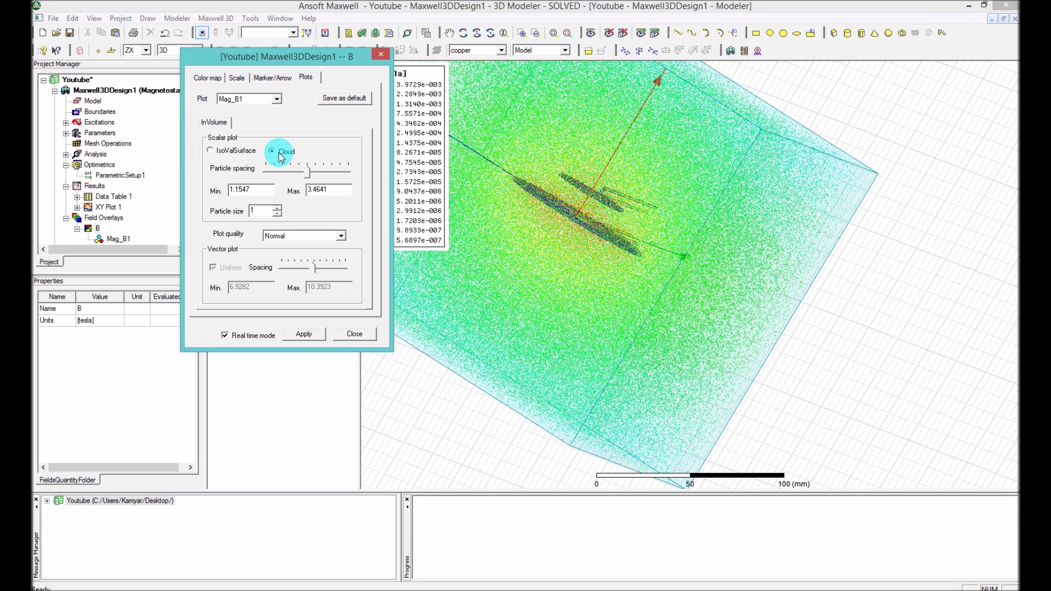
{"action": "left_click", "coordinate": [230, 151]}
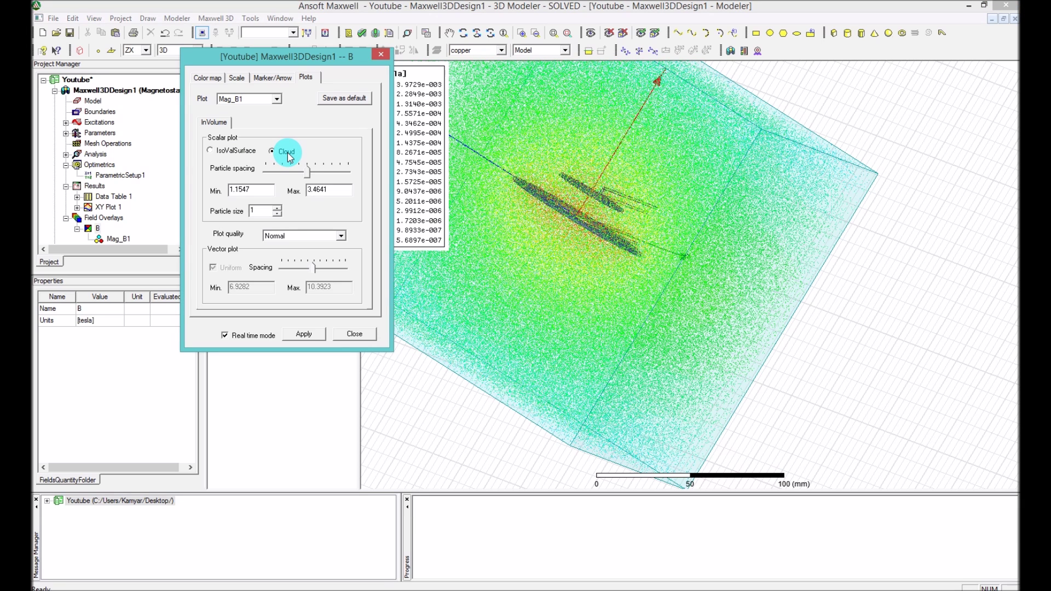
Step: Switch the Mag_B1 scalar plot back to IsoValSurface with Fine plot quality, and apply the changes
{"action": "left_click", "coordinate": [740, 132]}
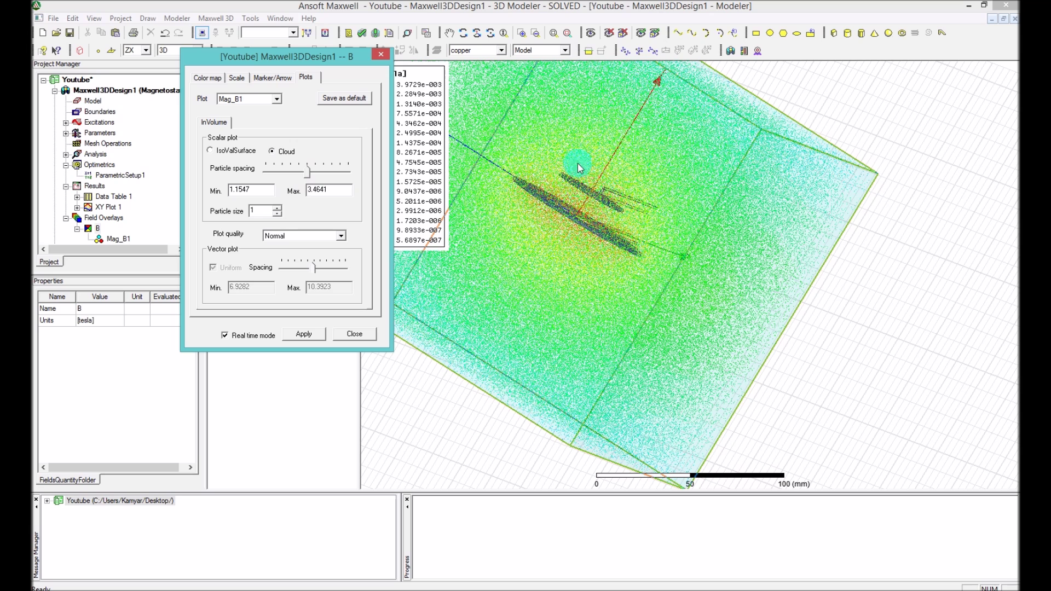
{"action": "left_click", "coordinate": [228, 156]}
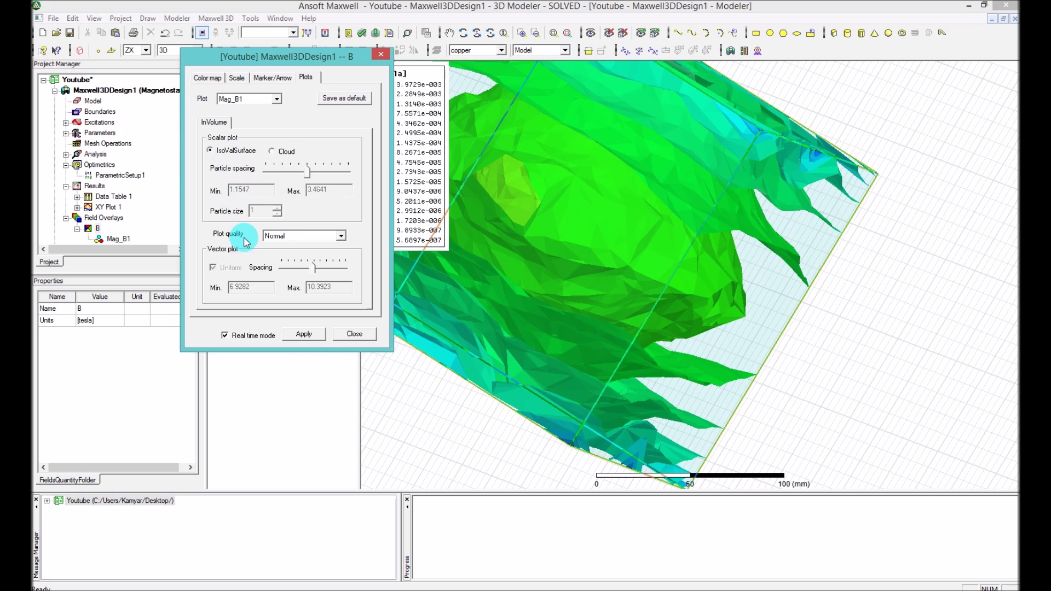
{"action": "left_click", "coordinate": [313, 249]}
{"action": "left_click", "coordinate": [312, 264]}
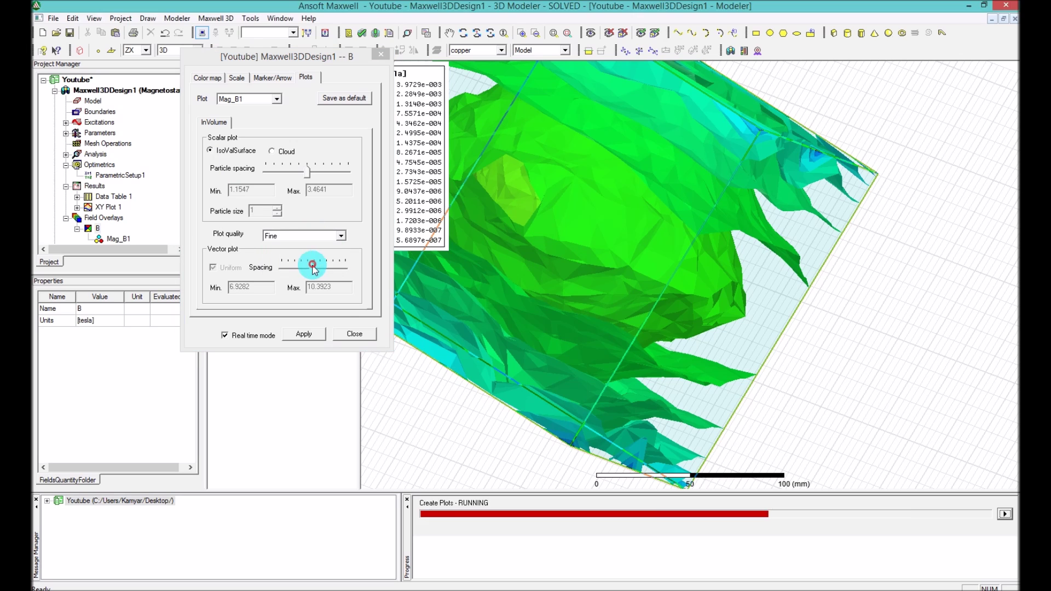
{"action": "left_click", "coordinate": [326, 334]}
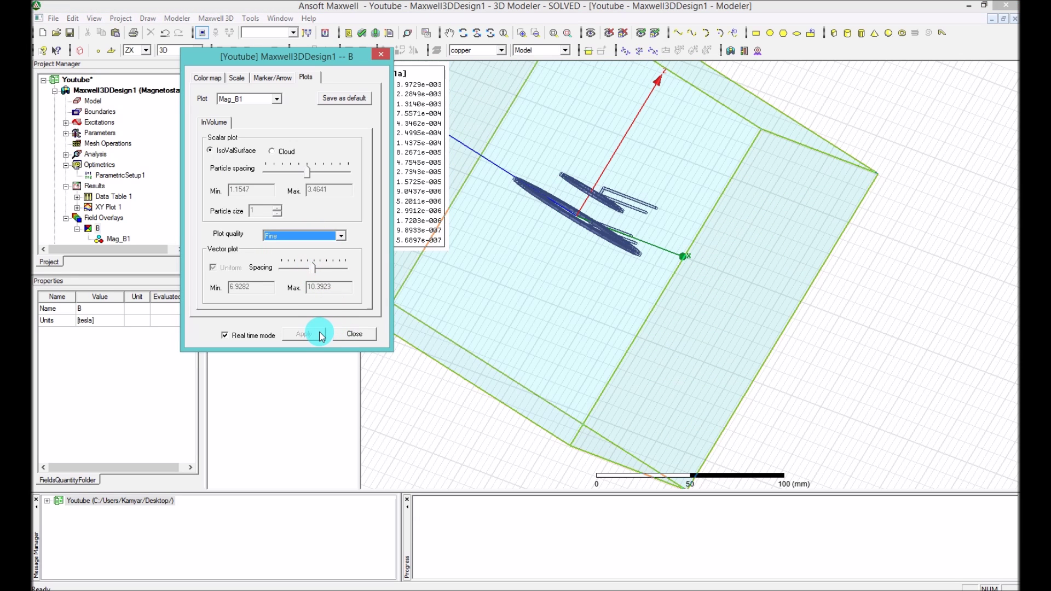
{"action": "left_click", "coordinate": [355, 333]}
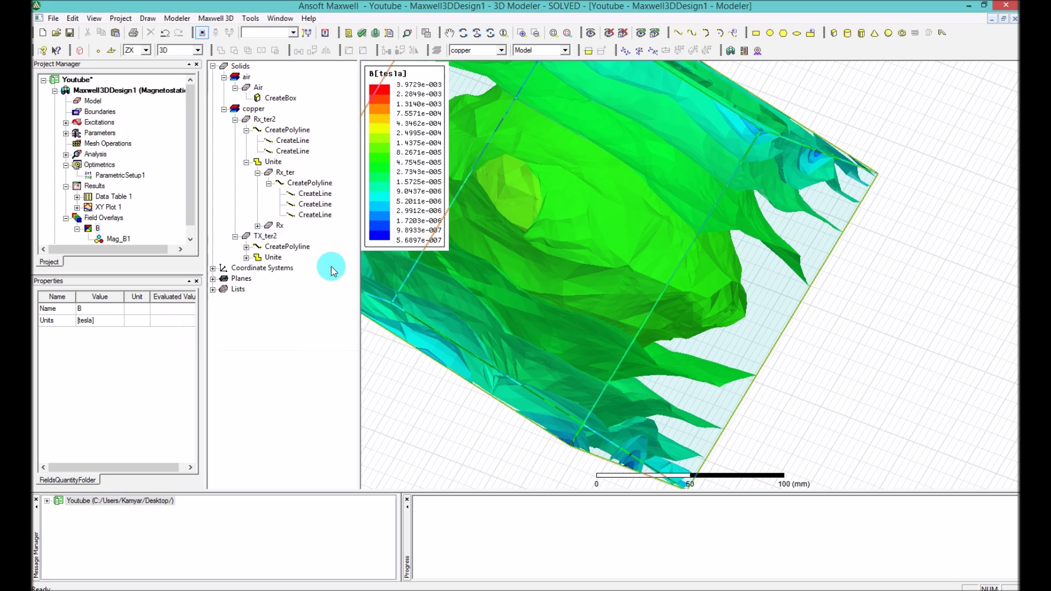
Step: Expand the design's excitations and review the current settings of the Rx_1 excitation without changing them
{"action": "left_click", "coordinate": [455, 387]}
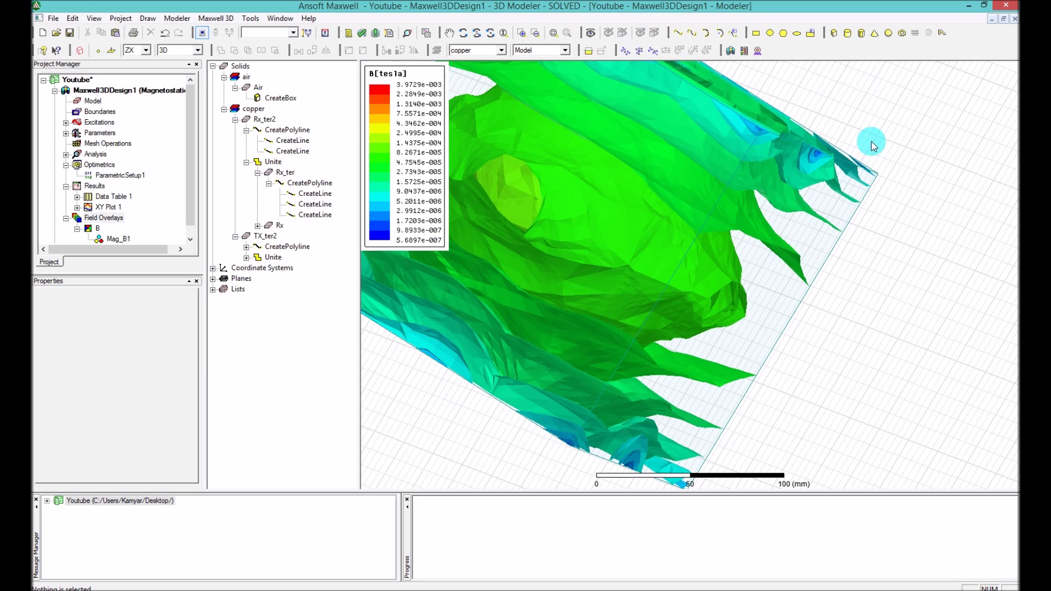
{"action": "left_click", "coordinate": [140, 91]}
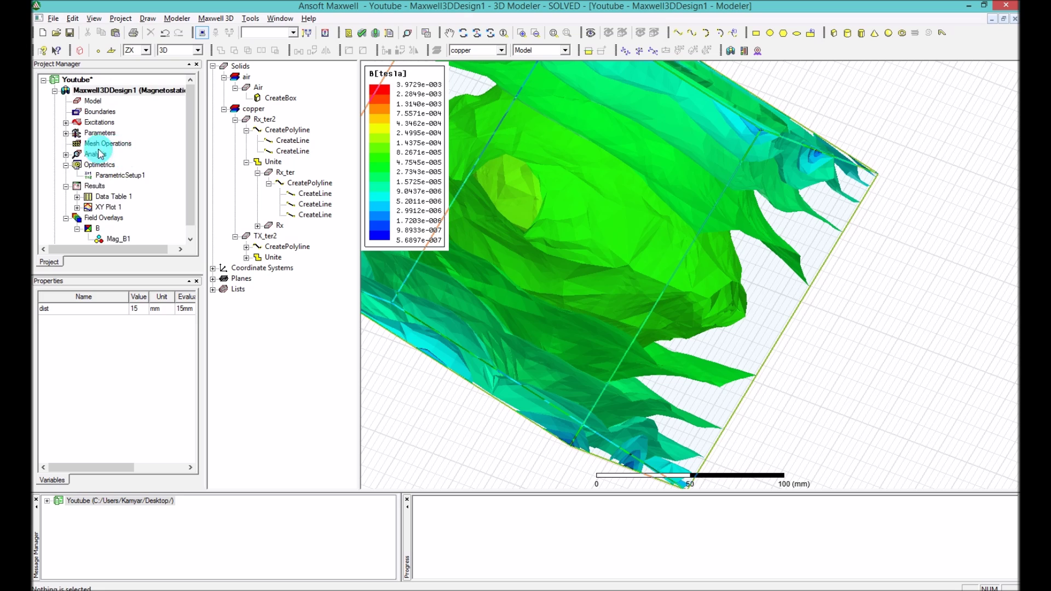
{"action": "left_click", "coordinate": [65, 122]}
{"action": "double_click", "coordinate": [102, 132]}
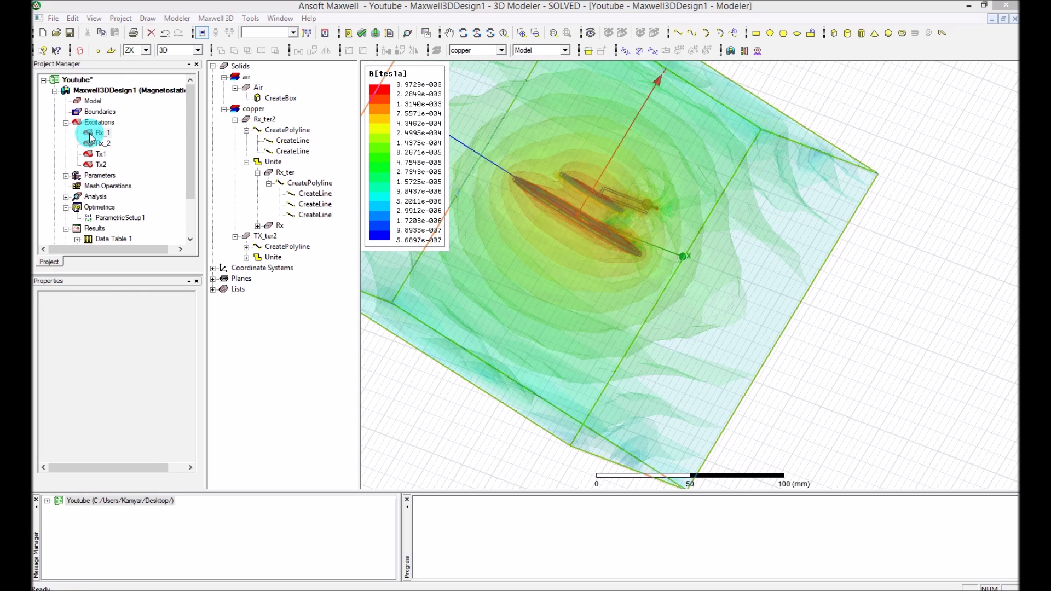
{"action": "left_click", "coordinate": [630, 397]}
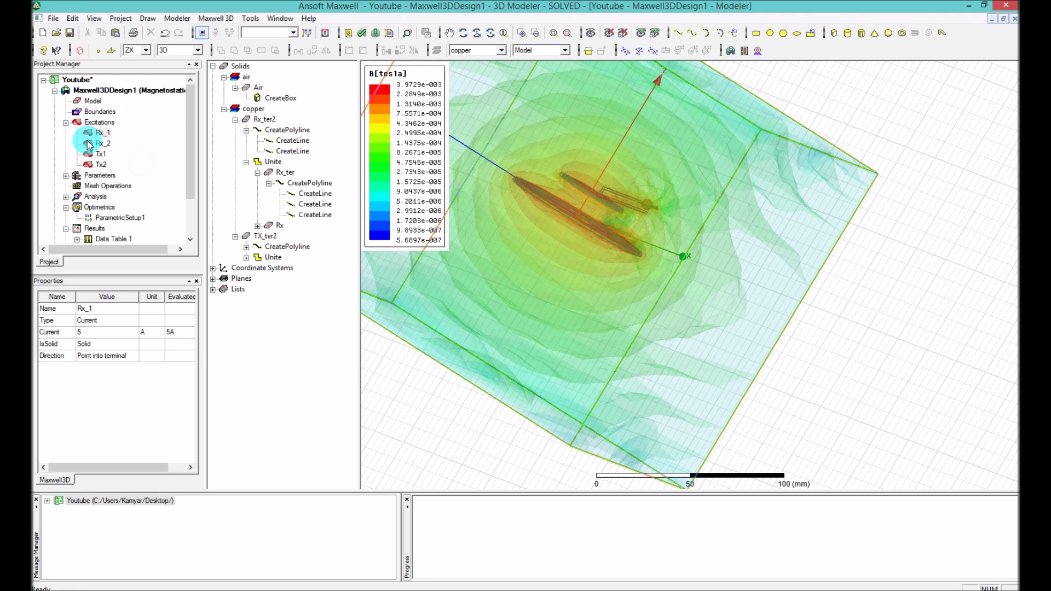
{"action": "left_click", "coordinate": [389, 235]}
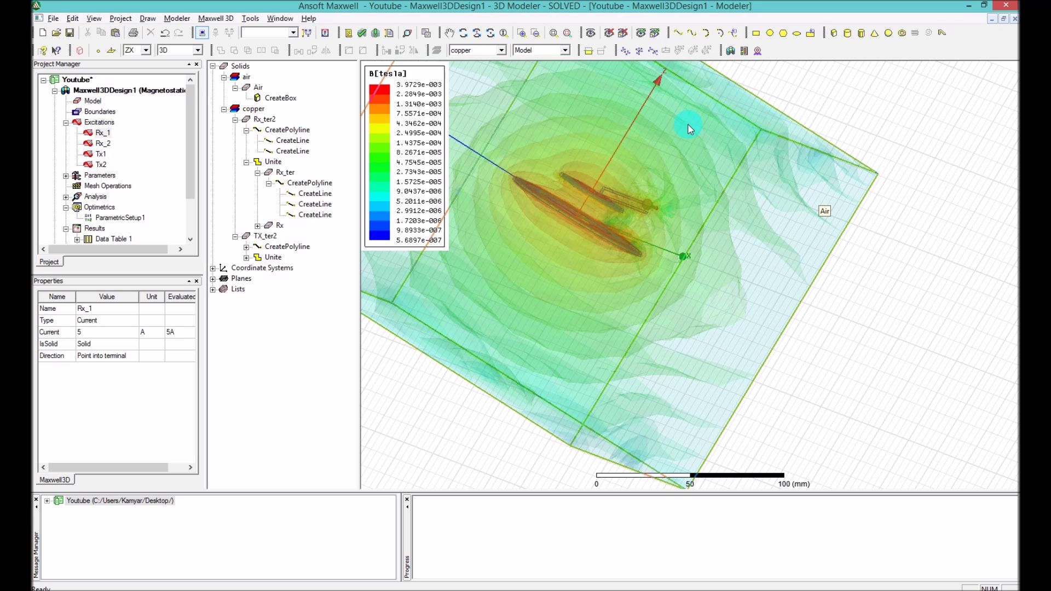
Step: Examine the magnetic field distribution around the two coils from above and from the side
{"action": "left_click_drag", "start_coordinate": [653, 75], "coordinate": [644, 68]}
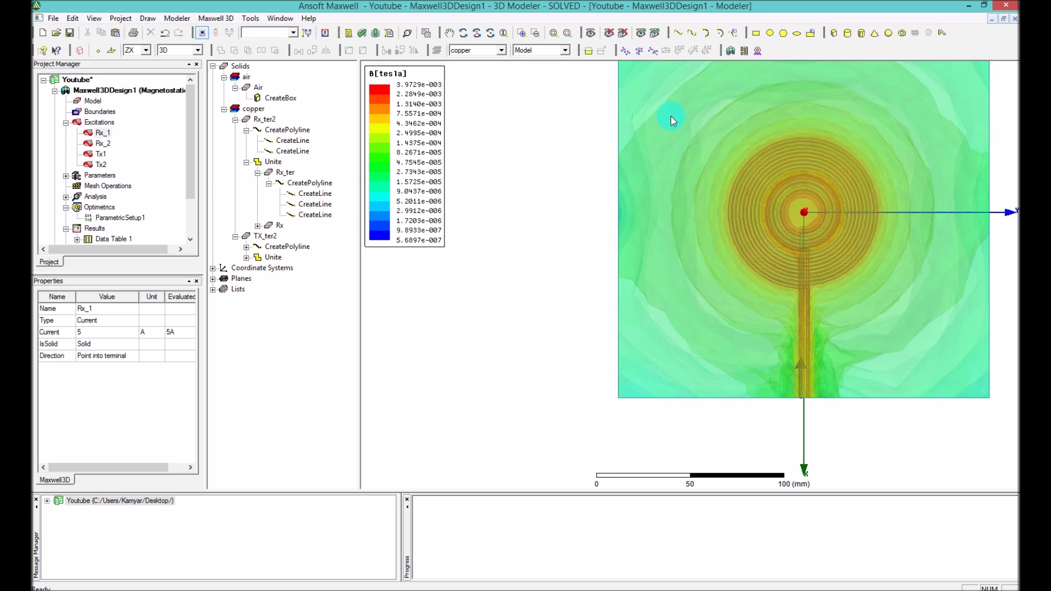
{"action": "left_click_drag", "start_coordinate": [826, 358], "coordinate": [797, 268]}
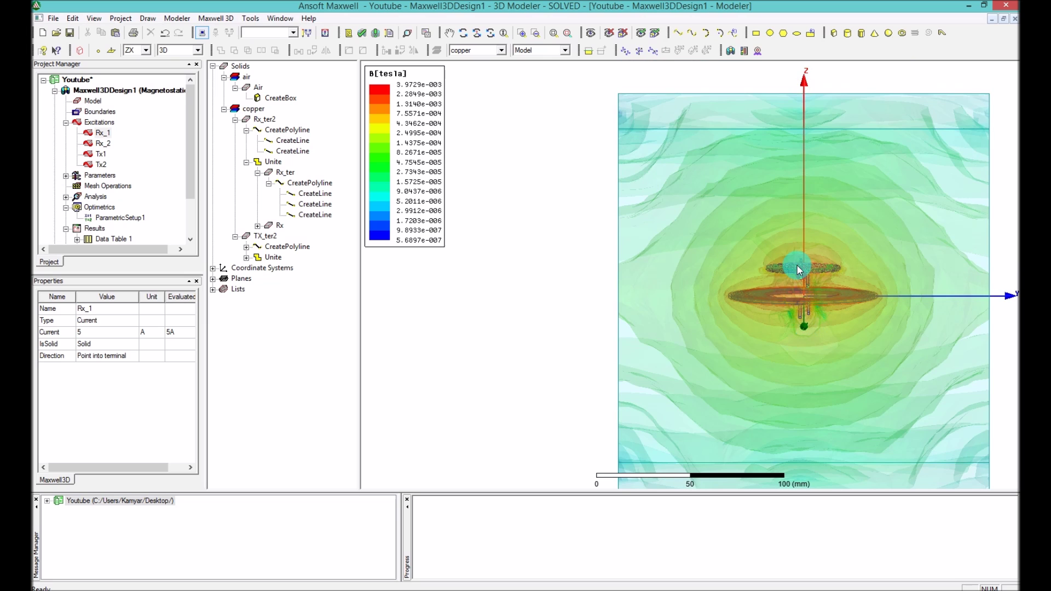
{"action": "left_click", "coordinate": [500, 192]}
{"action": "left_click_drag", "start_coordinate": [602, 244], "coordinate": [797, 289]}
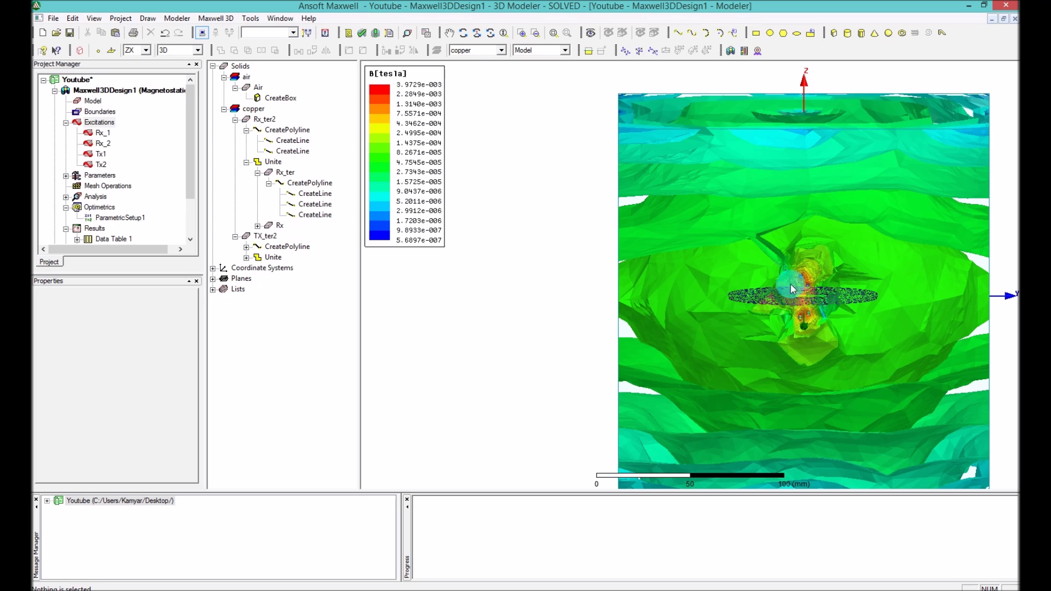
Step: Recheck the Rx_1 current value and type, and inspect the field around the coils from an oblique angle
{"action": "double_click", "coordinate": [102, 133]}
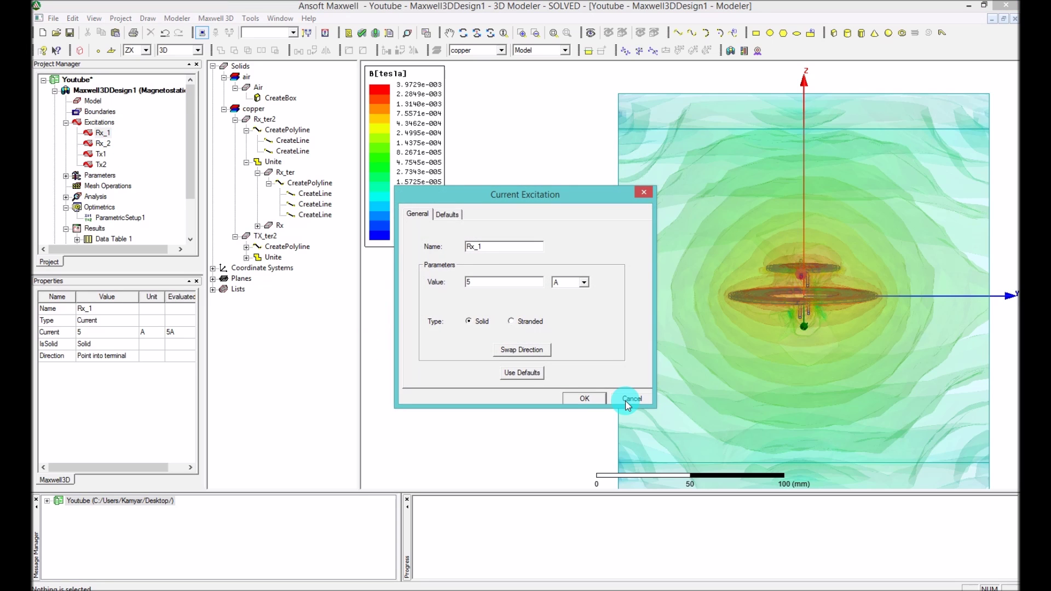
{"action": "left_click", "coordinate": [629, 400]}
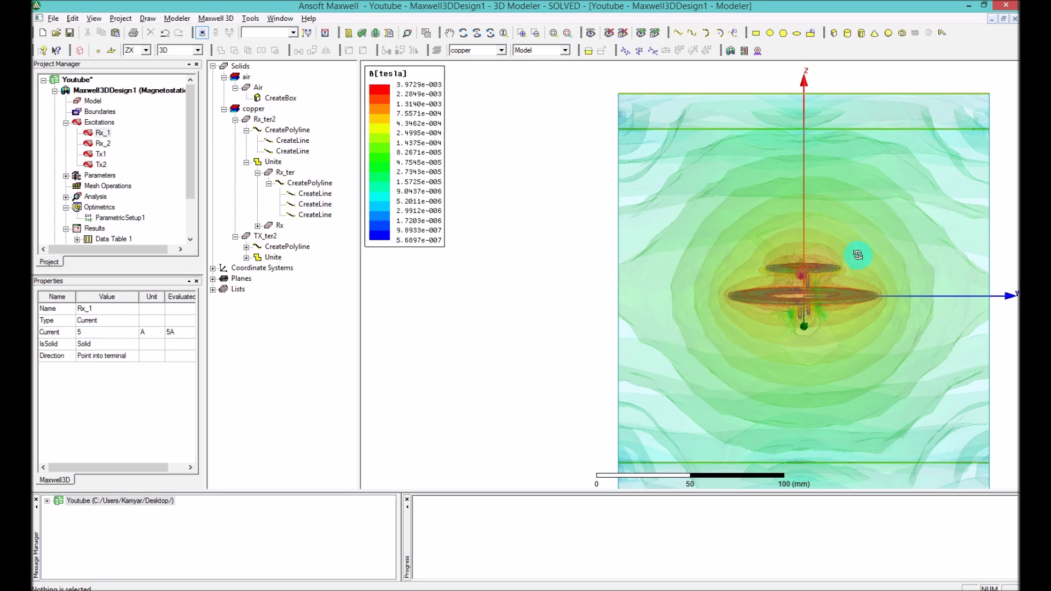
{"action": "left_click_drag", "start_coordinate": [835, 266], "coordinate": [736, 303]}
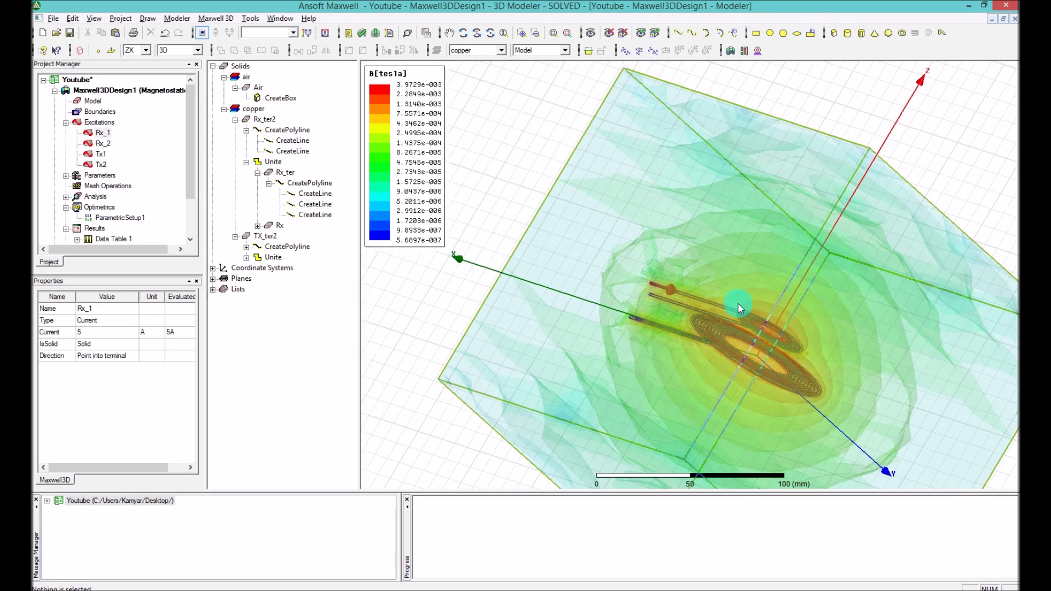